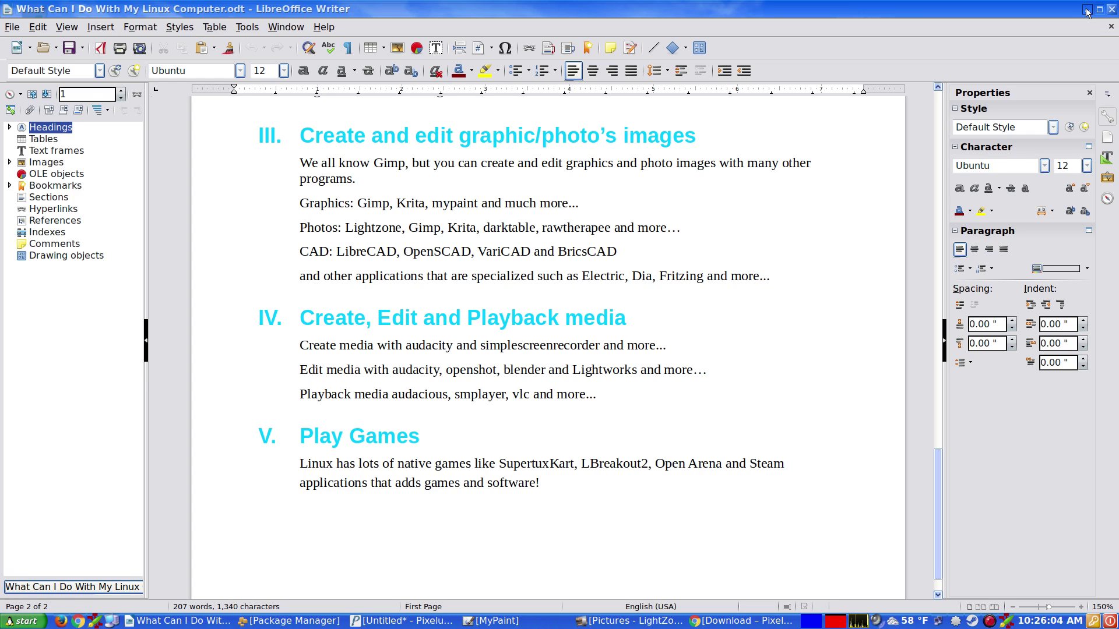
Switch to MyPaint and underline both handwritten lines, "Ubuntu And" and "Open Source", with freehand brush strokes.
left_click(1087, 10)
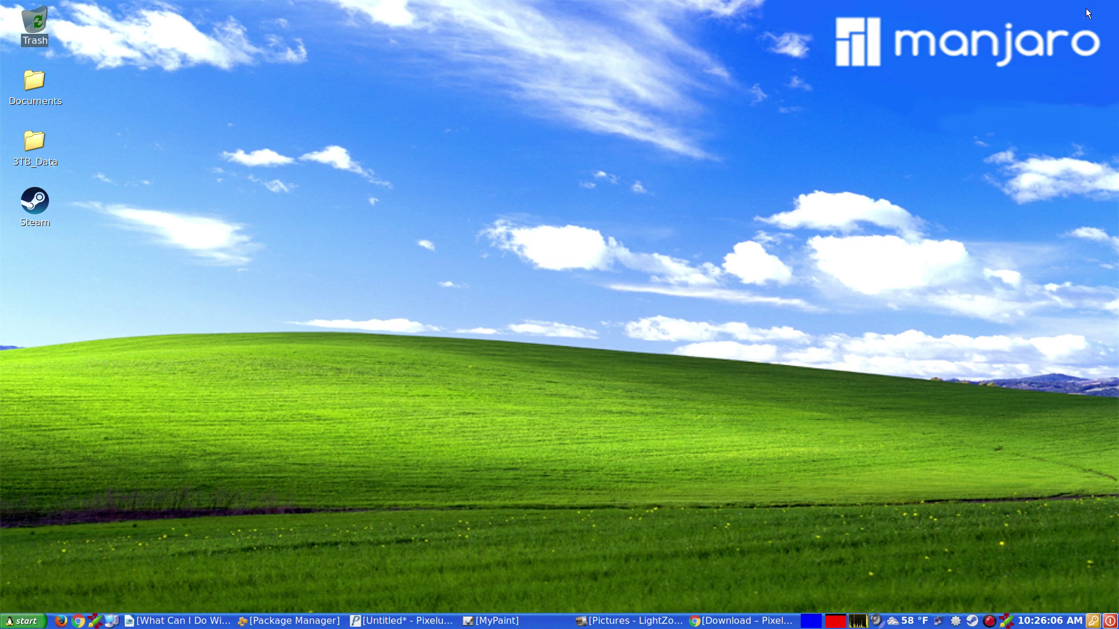
left_click(506, 623)
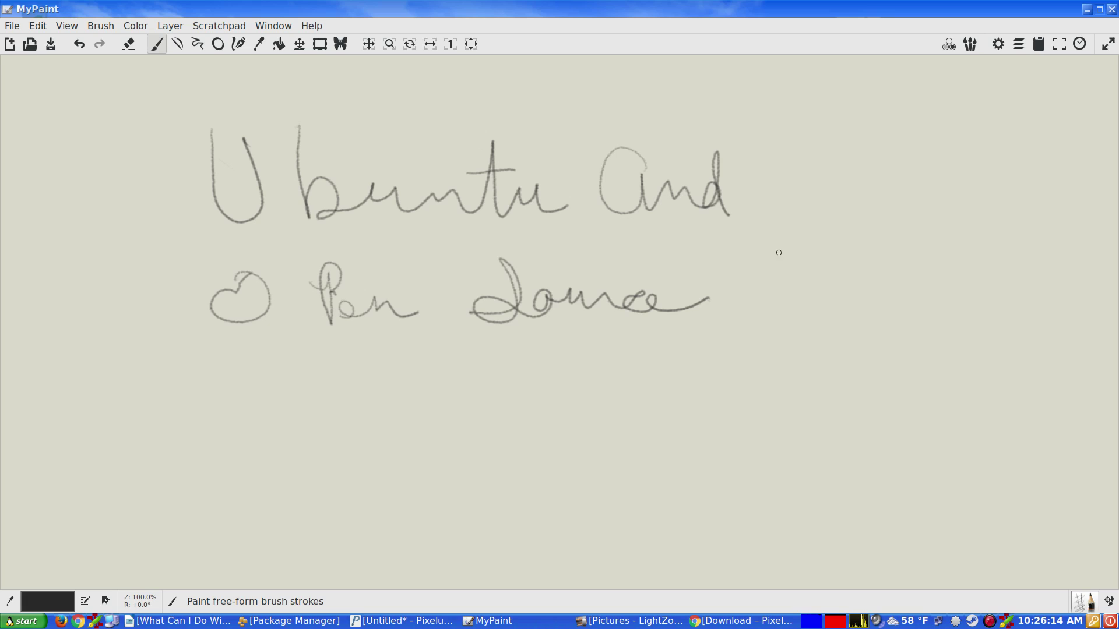
mouse_move(698, 214)
left_mouse_down()
mouse_move(533, 219)
mouse_move(438, 243)
mouse_move(208, 242)
left_mouse_up()
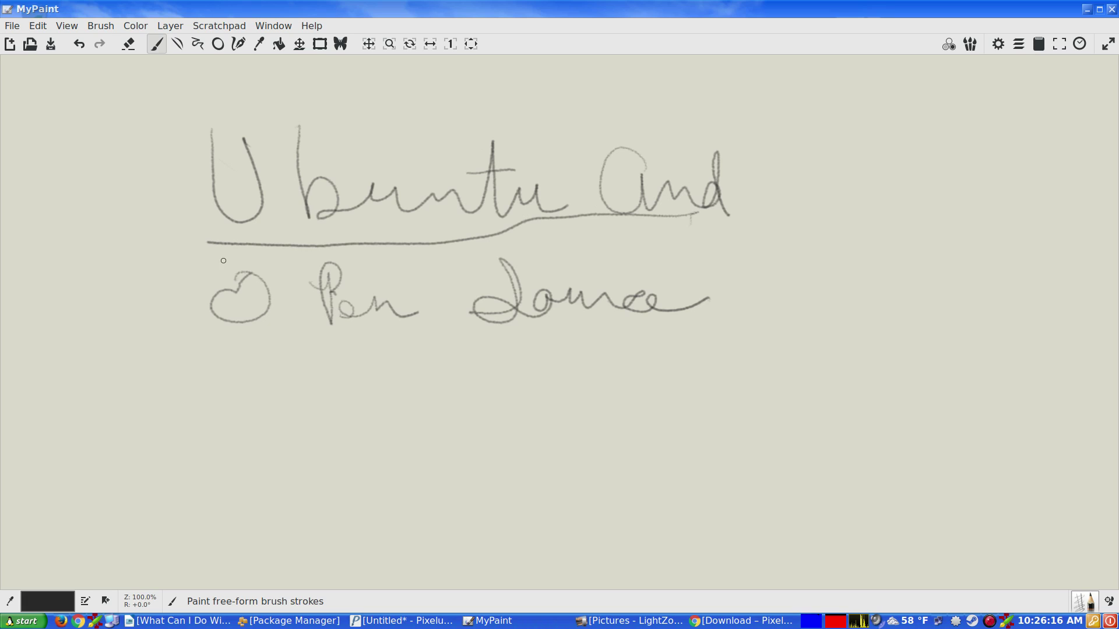
mouse_move(191, 348)
left_mouse_down()
mouse_move(503, 320)
mouse_move(716, 322)
left_mouse_up()
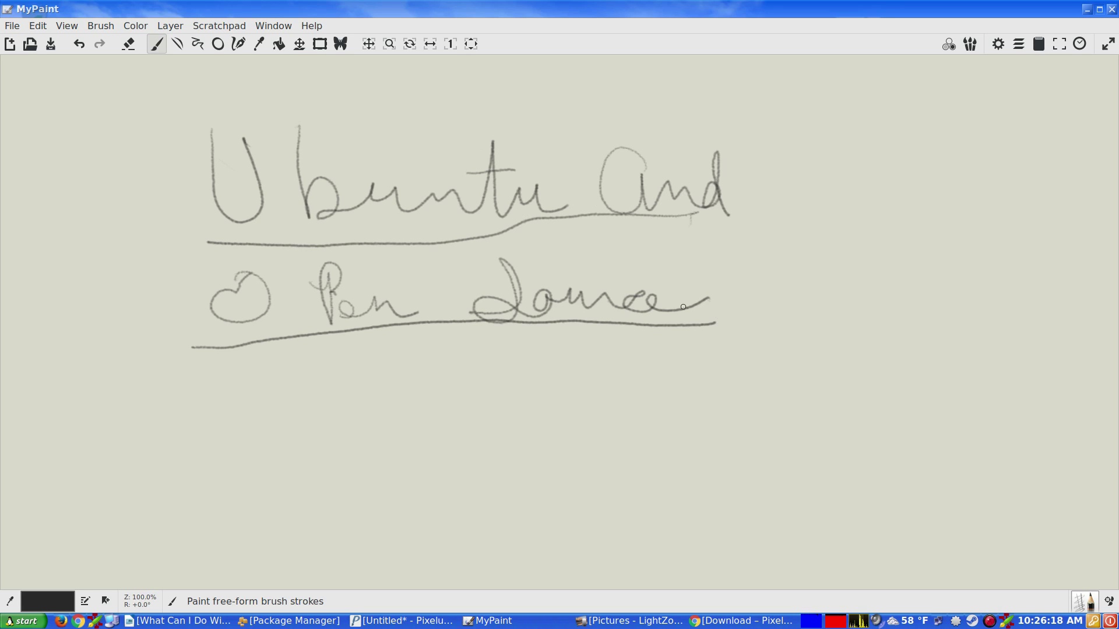
Open MyPaint's preferences and review the input device list and the global pressure mapping.
left_click(41, 26)
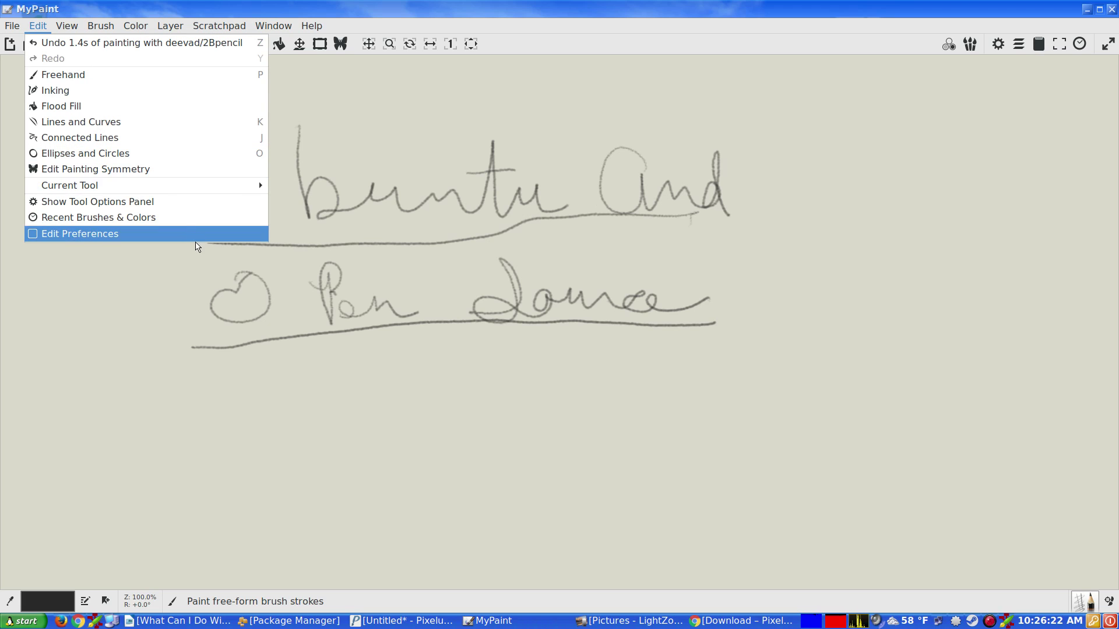
left_click(196, 236)
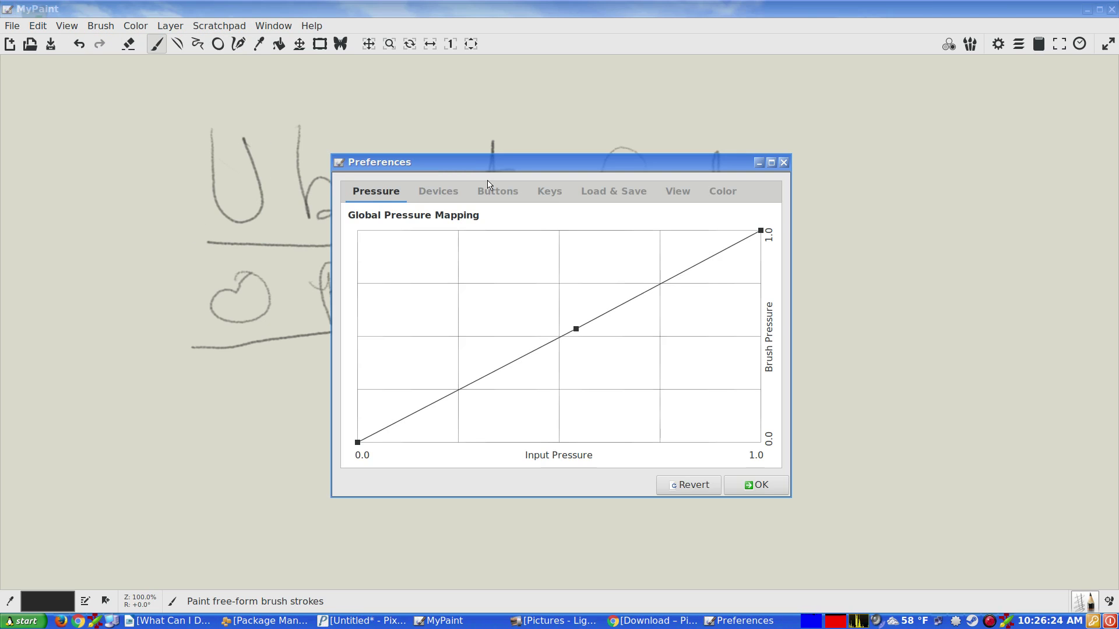
left_click(425, 198)
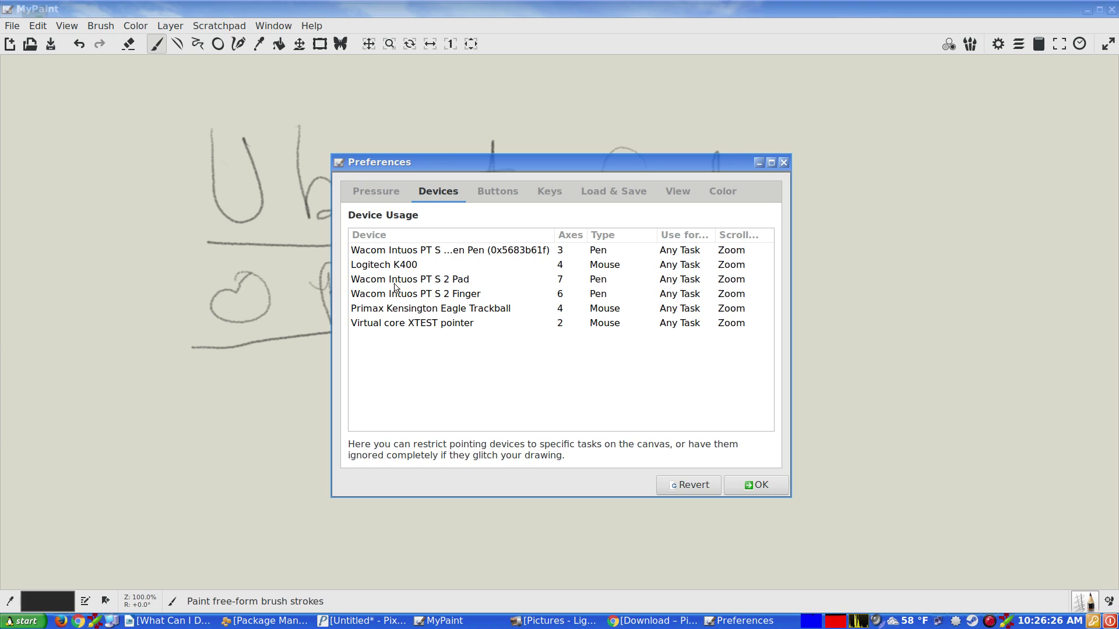
left_click(375, 194)
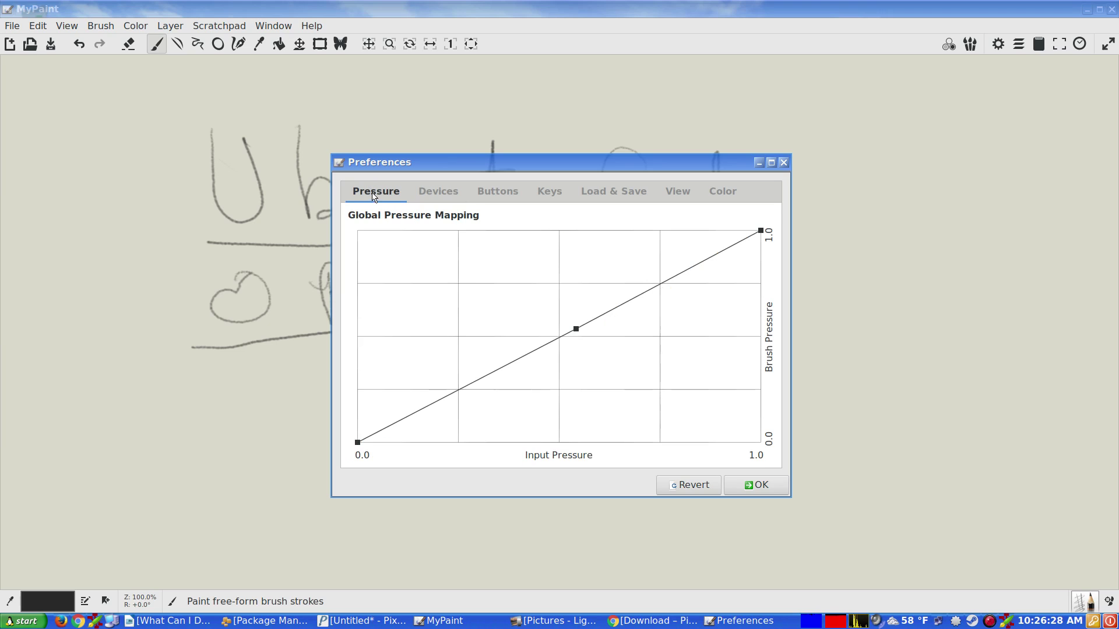
Try raising the midpoint of the global pressure curve slightly, revert the mapping and close the preferences.
left_click(572, 315)
mouse_move(576, 329)
left_mouse_down()
mouse_move(579, 354)
mouse_move(578, 312)
left_mouse_up()
left_click(671, 429)
left_click(689, 485)
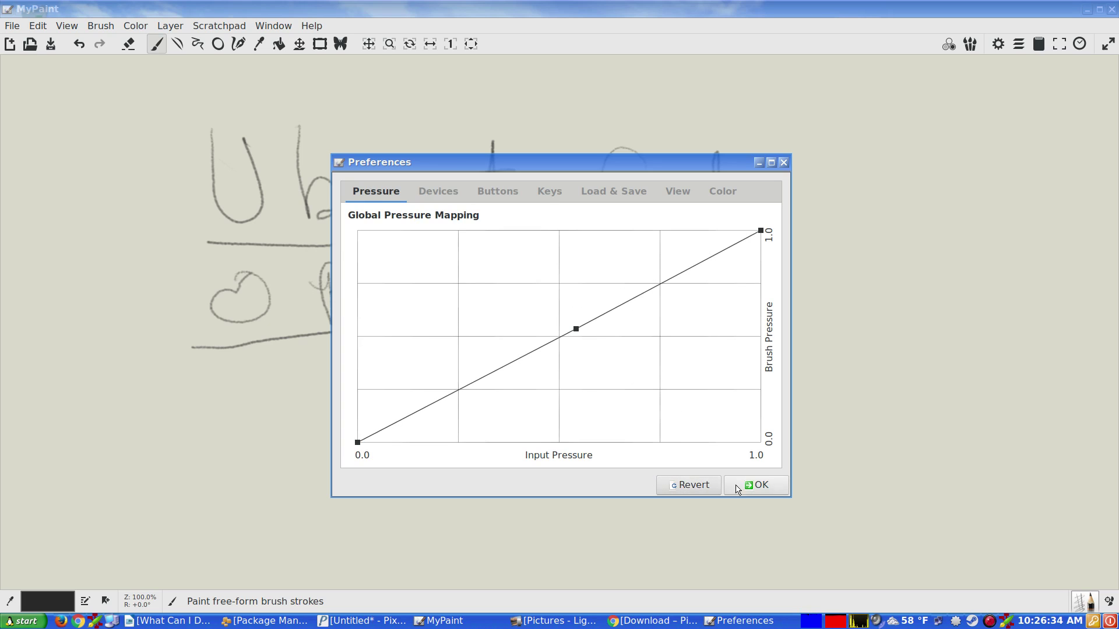
left_click(753, 485)
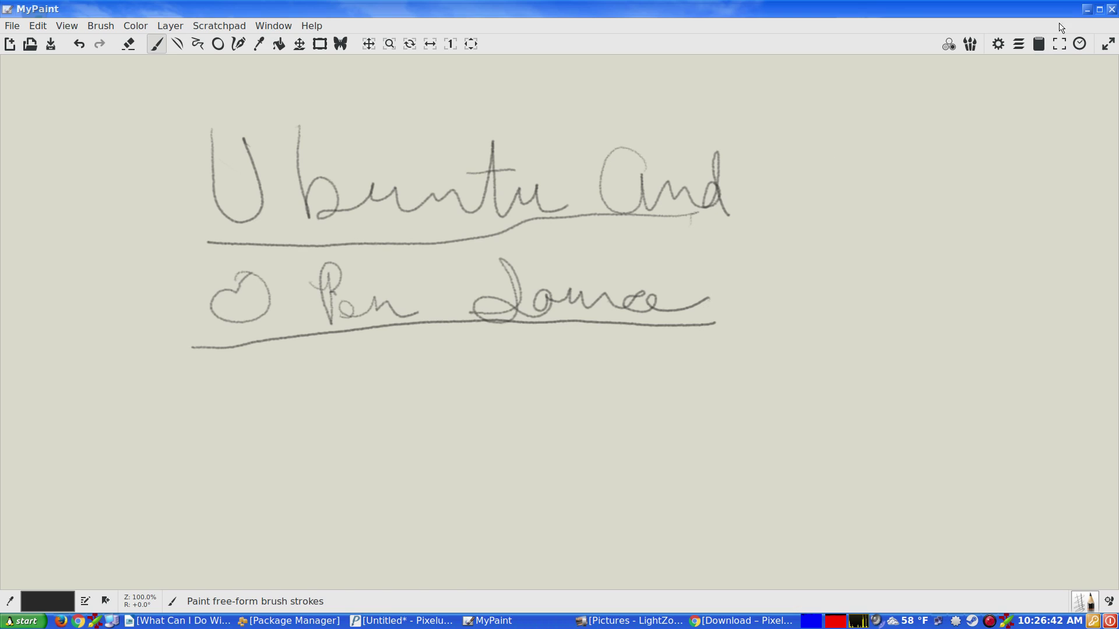
Switch to Package Manager, compare the repository entries for darktable and rawtherapee, and minimize the window.
left_click(1086, 9)
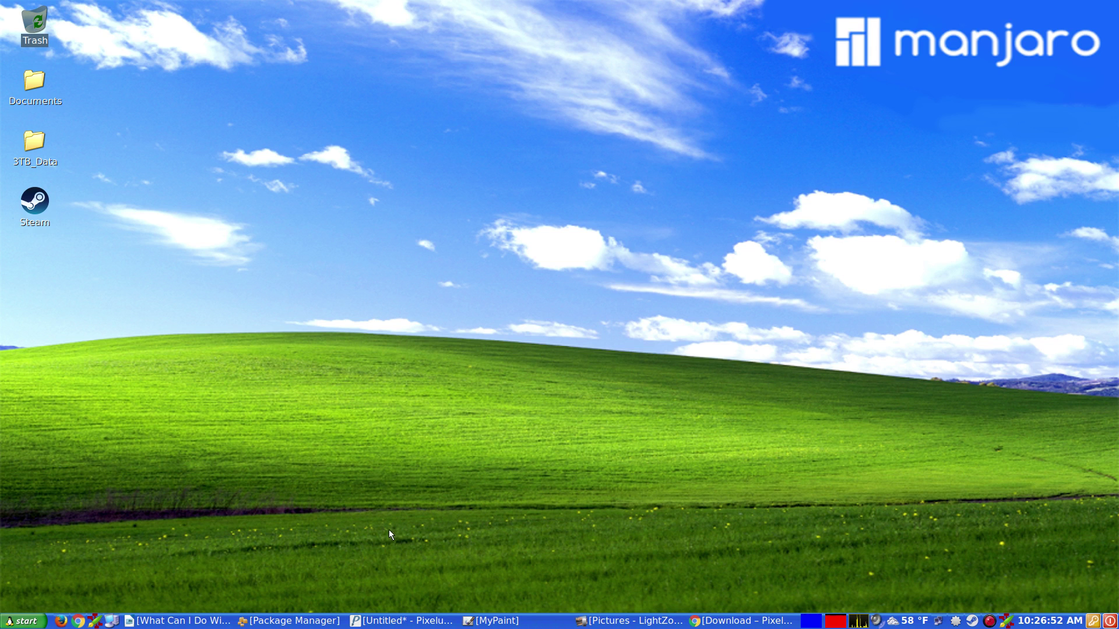
left_click(294, 621)
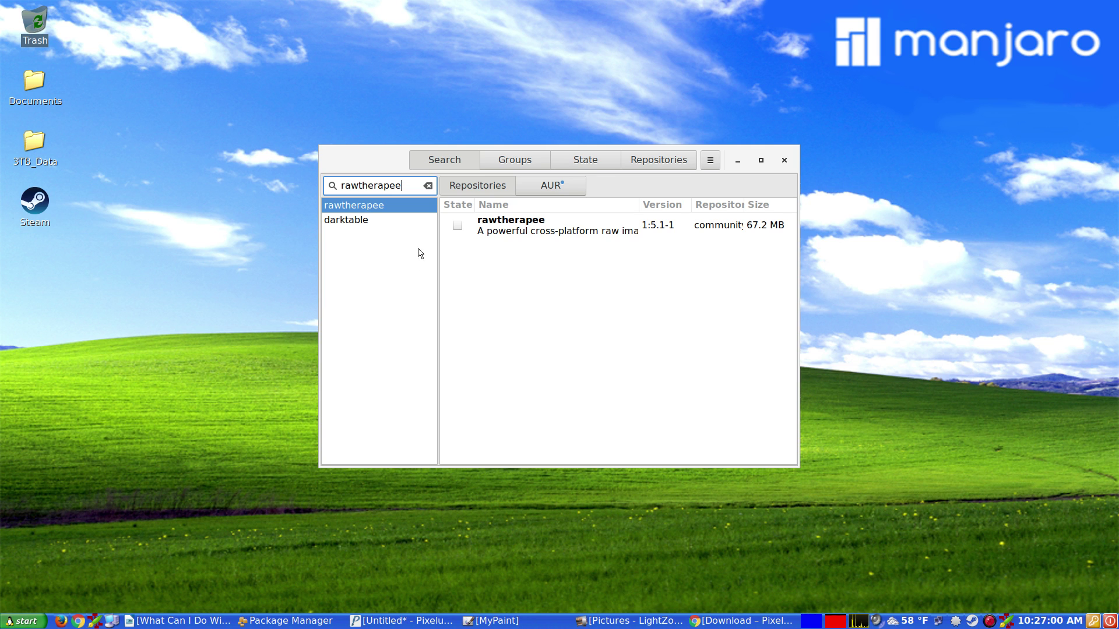
left_click(355, 221)
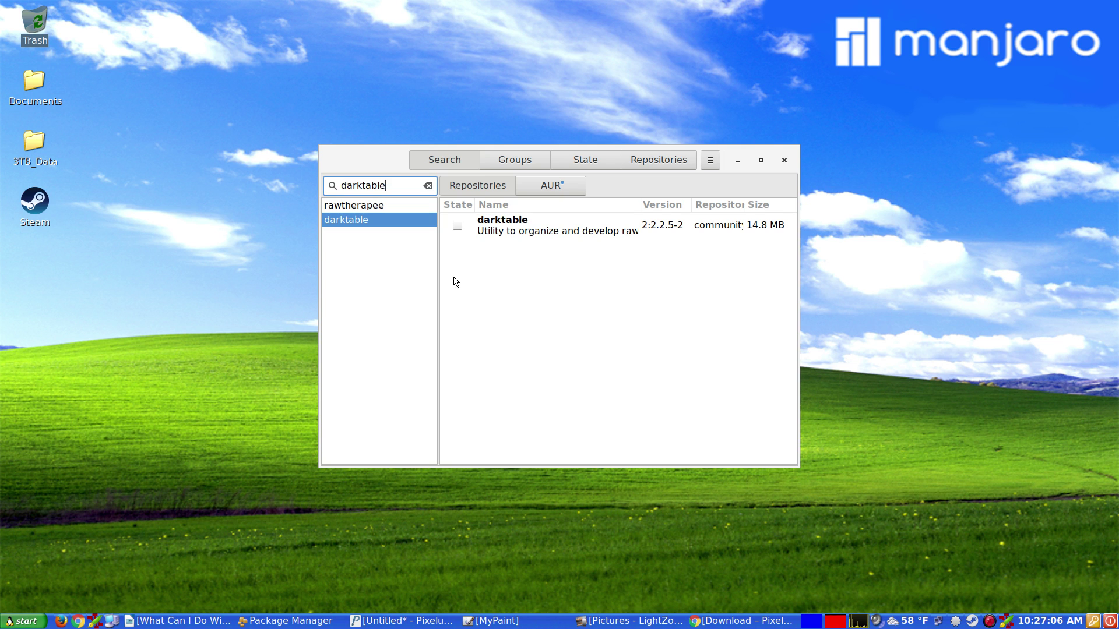
left_click(375, 220)
left_click(367, 205)
left_click(370, 220)
left_click(367, 206)
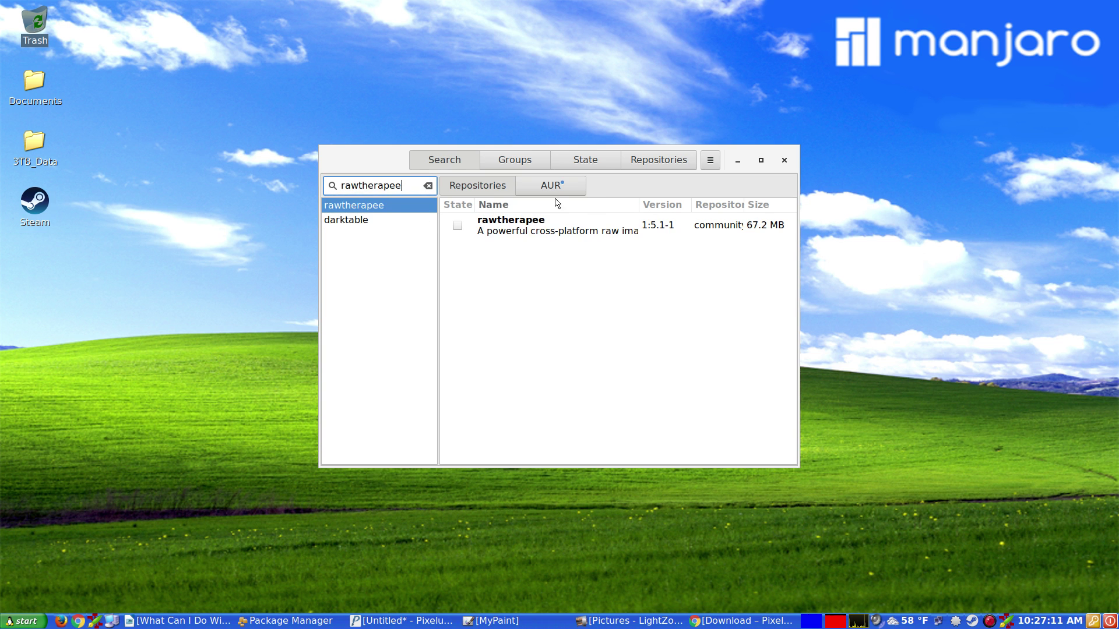
left_click(736, 162)
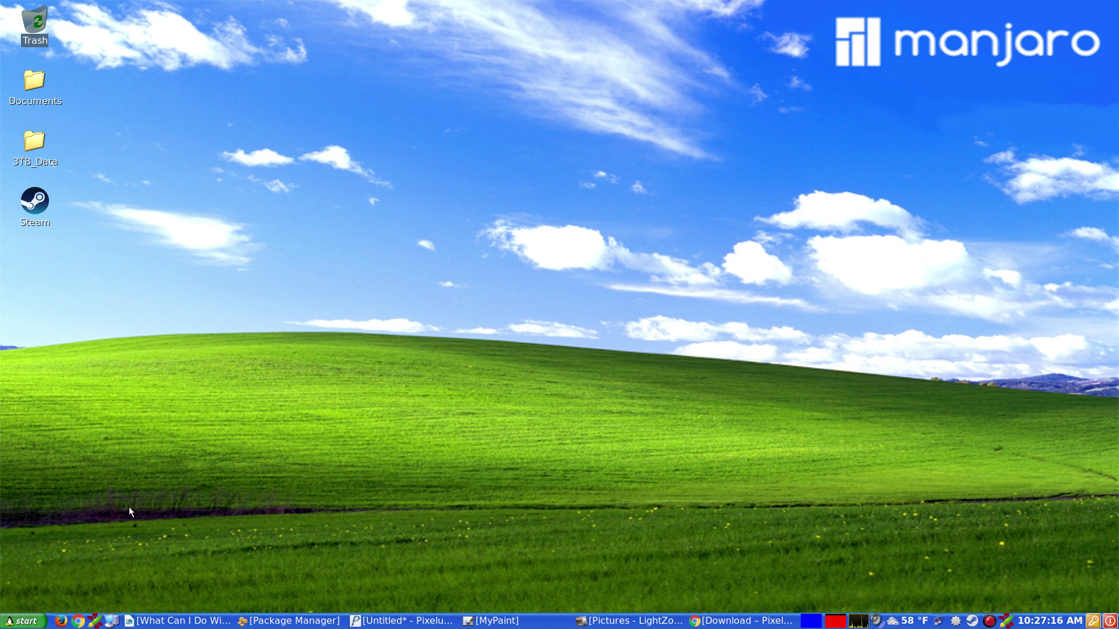
Display the installed applications in the Graphics category and dismiss the list.
left_click(35, 623)
mouse_move(44, 471)
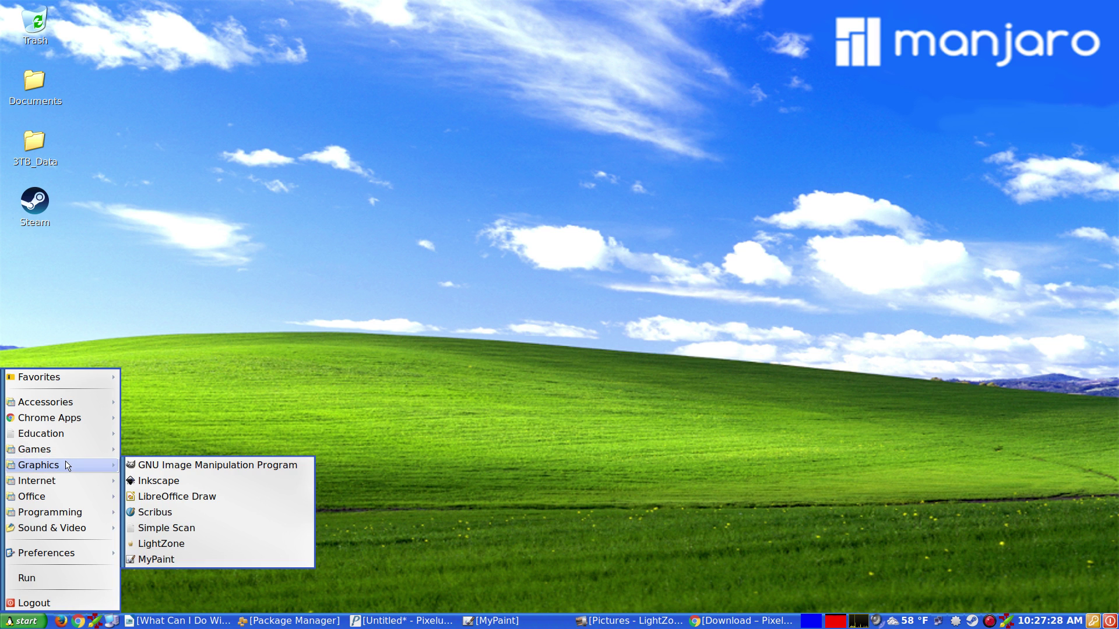
left_click(372, 400)
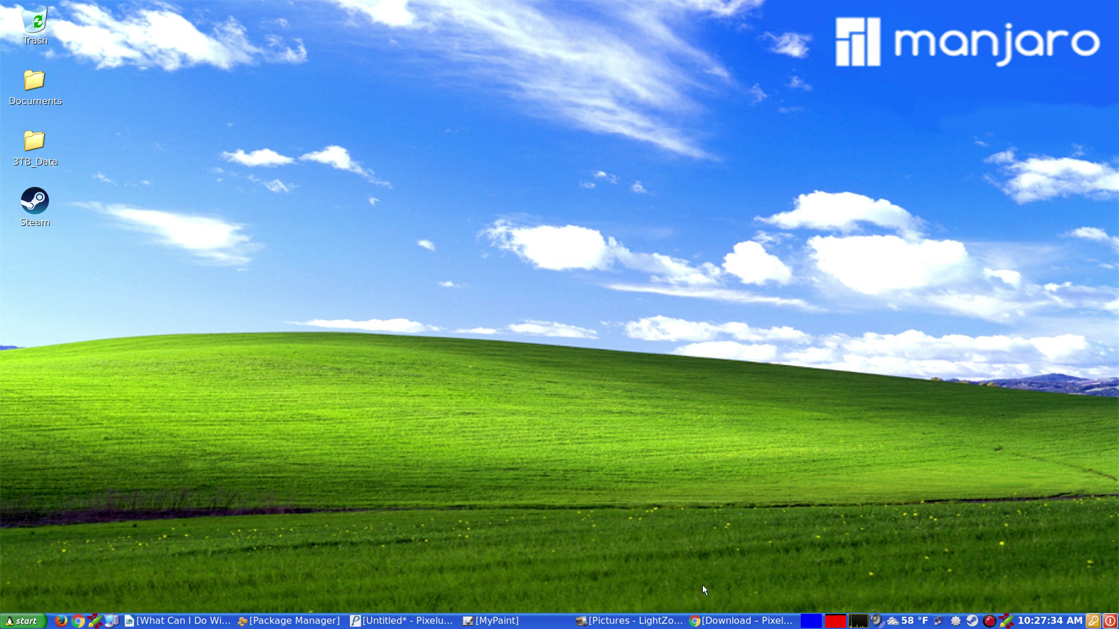
Switch to the browser, look over the Pixeluvo download page and expand its Linux Downloads section.
left_click(721, 621)
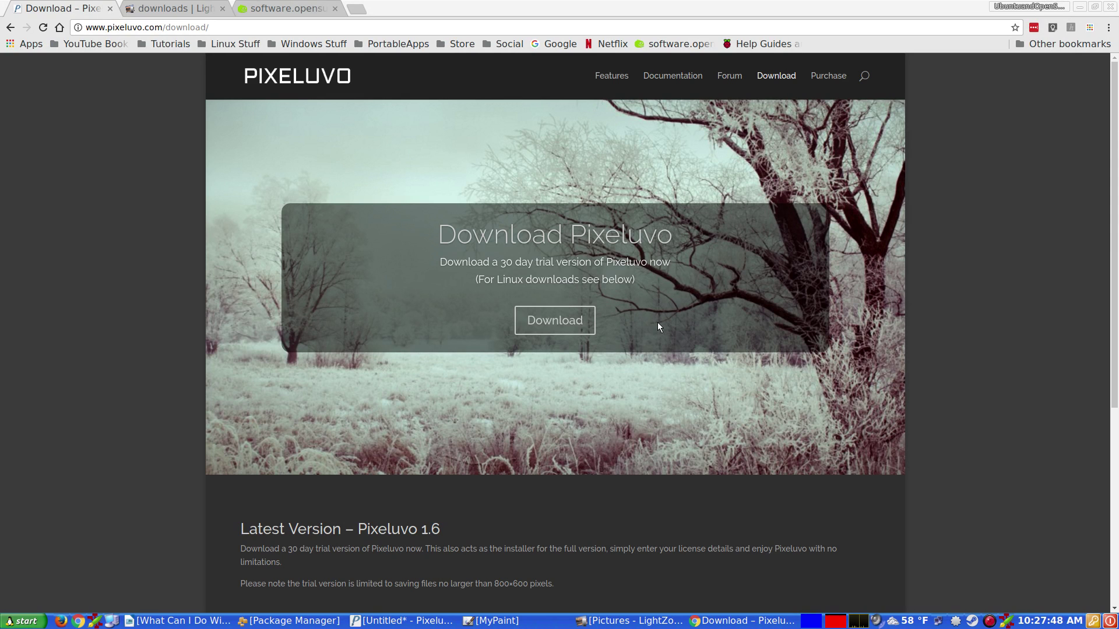
scroll(657, 323, "down", 5)
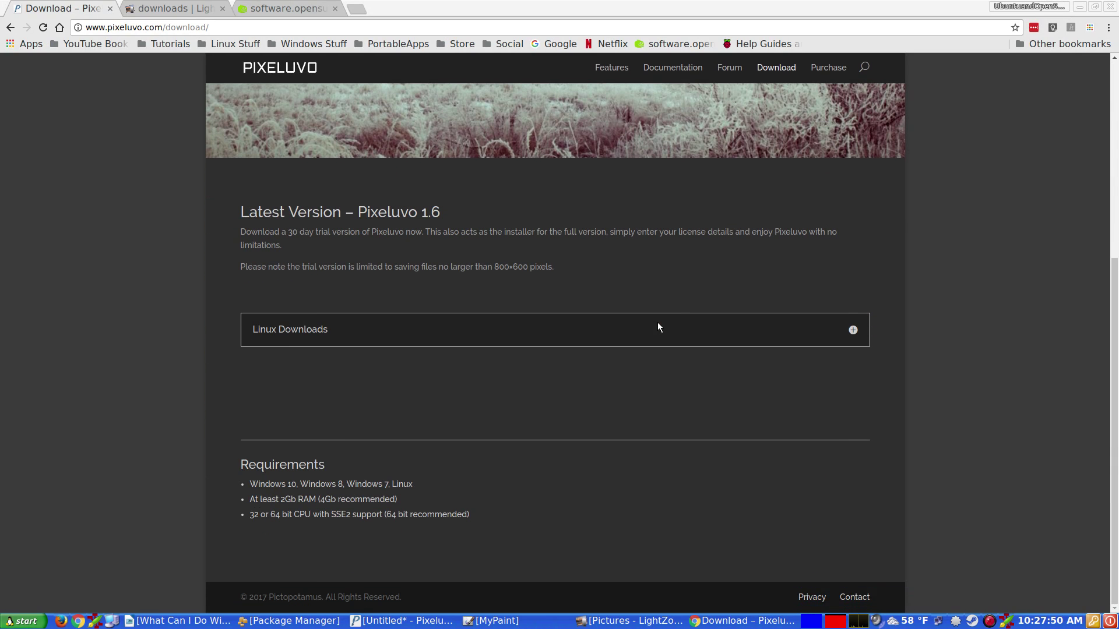
scroll(658, 323, "up", 5)
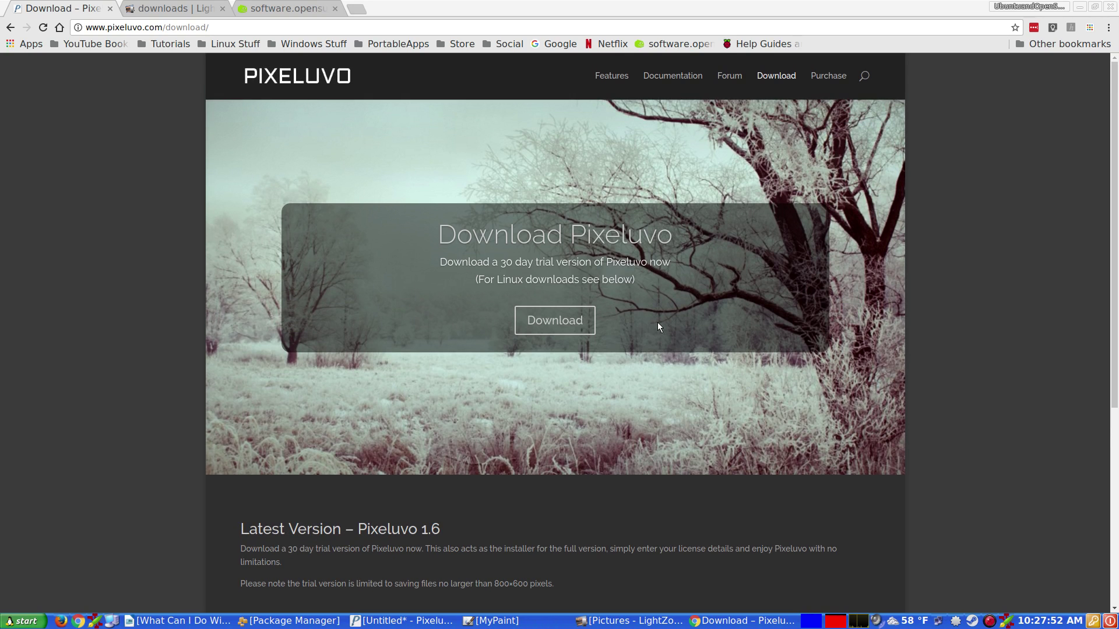
scroll(658, 323, "down", 4)
scroll(659, 328, "down", 1)
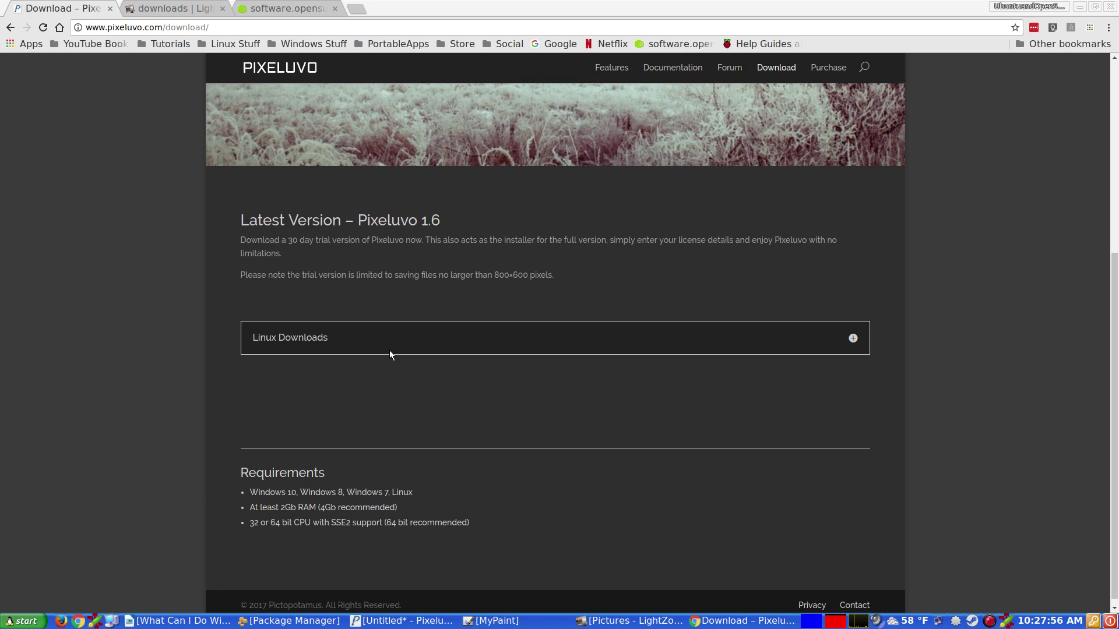
left_click(345, 340)
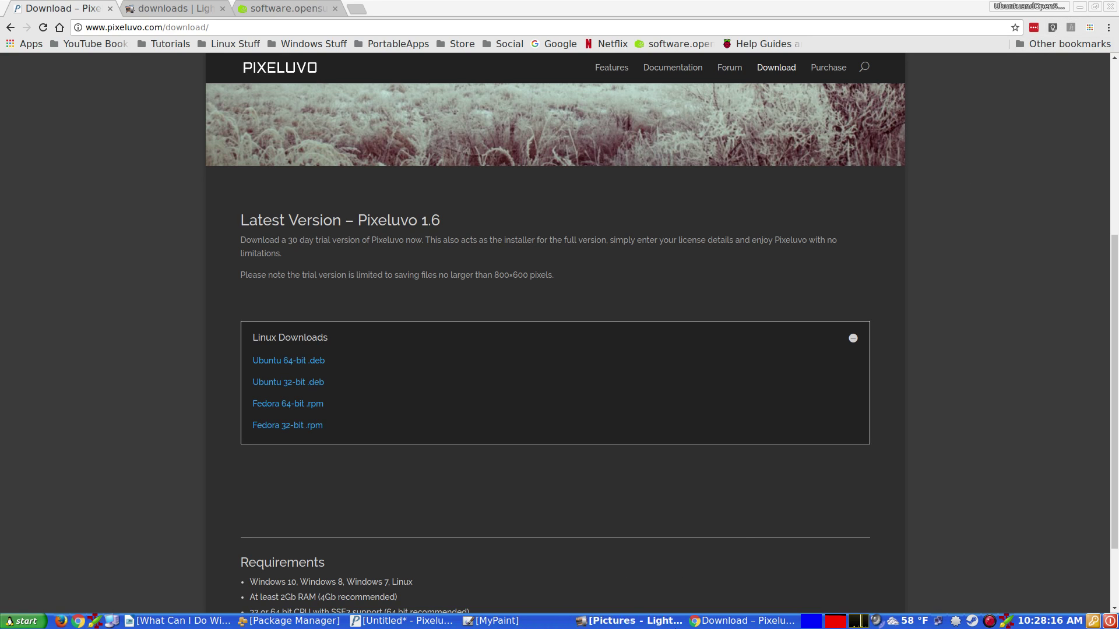
Check Steam's quick-launch list for Pixeluvo and dismiss it.
right_click(974, 623)
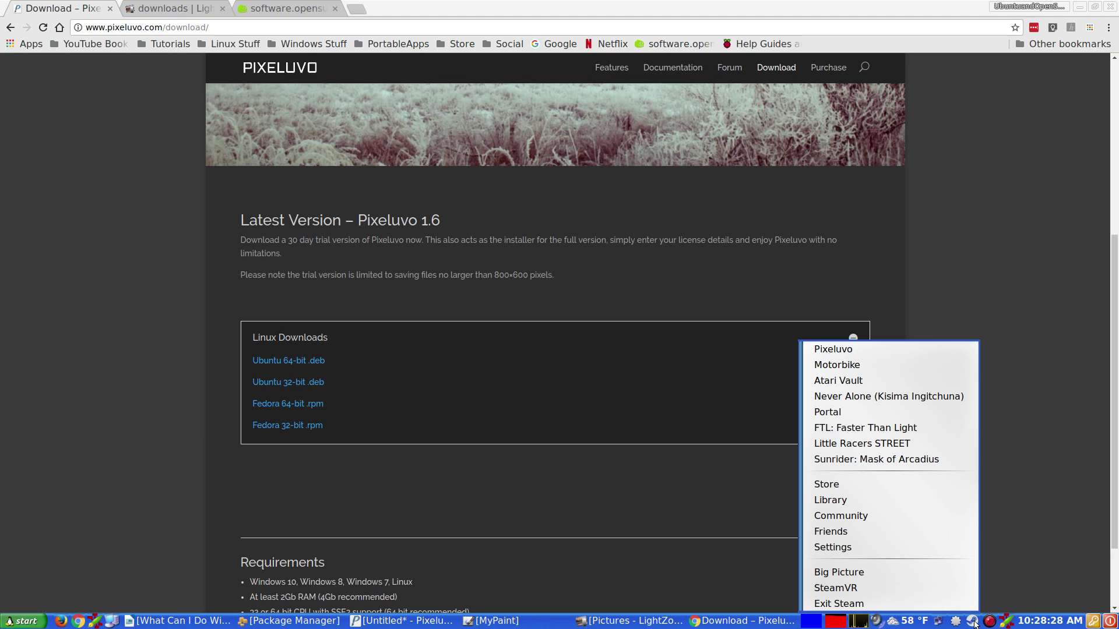
left_click(1012, 557)
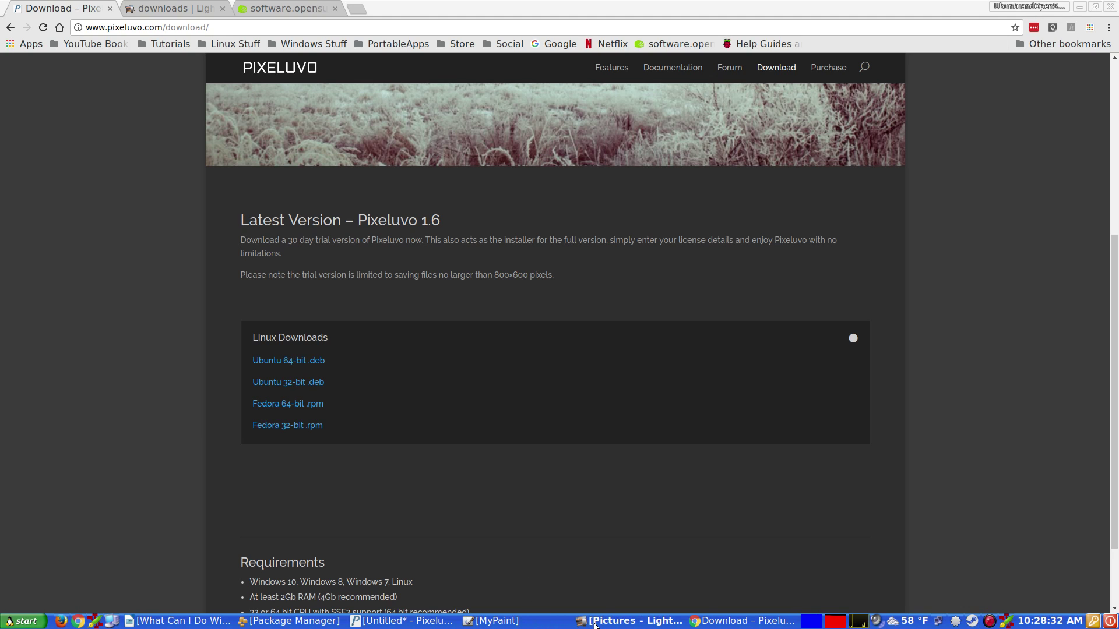
Switch to Pixeluvo and open the image "Wacom photography-re-imagined.jpg" from the Pictures folder.
left_click(367, 622)
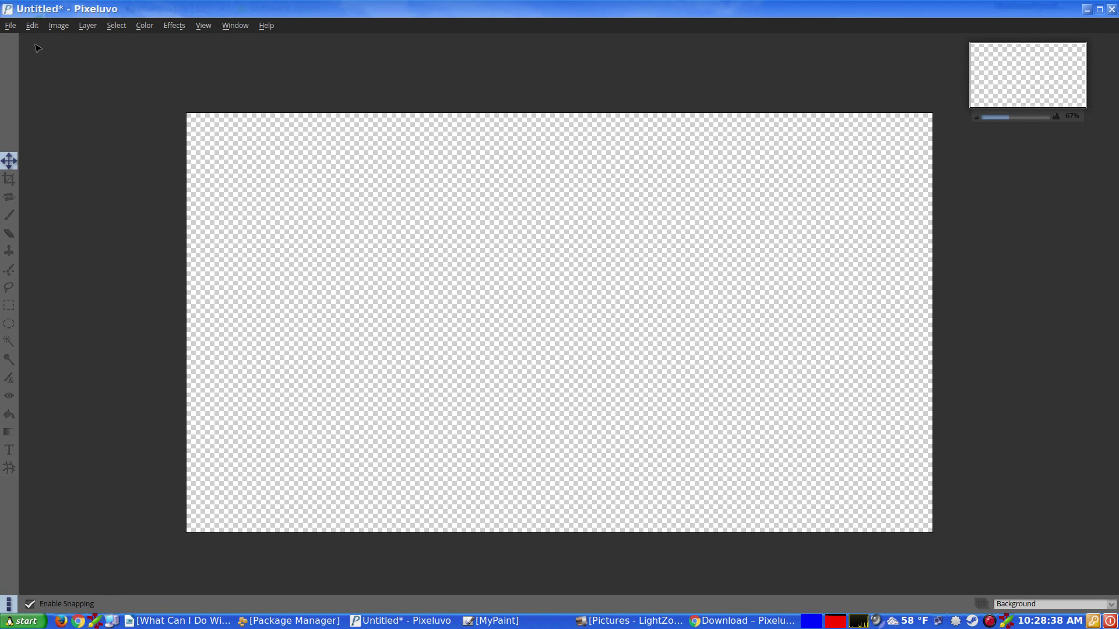
left_click(12, 27)
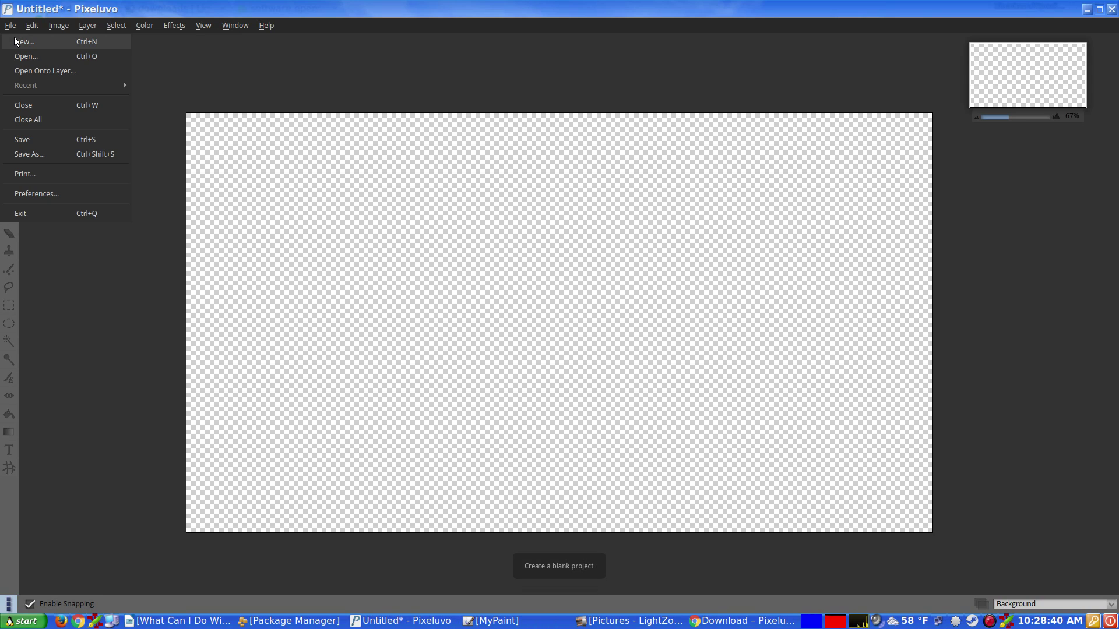
left_click(19, 55)
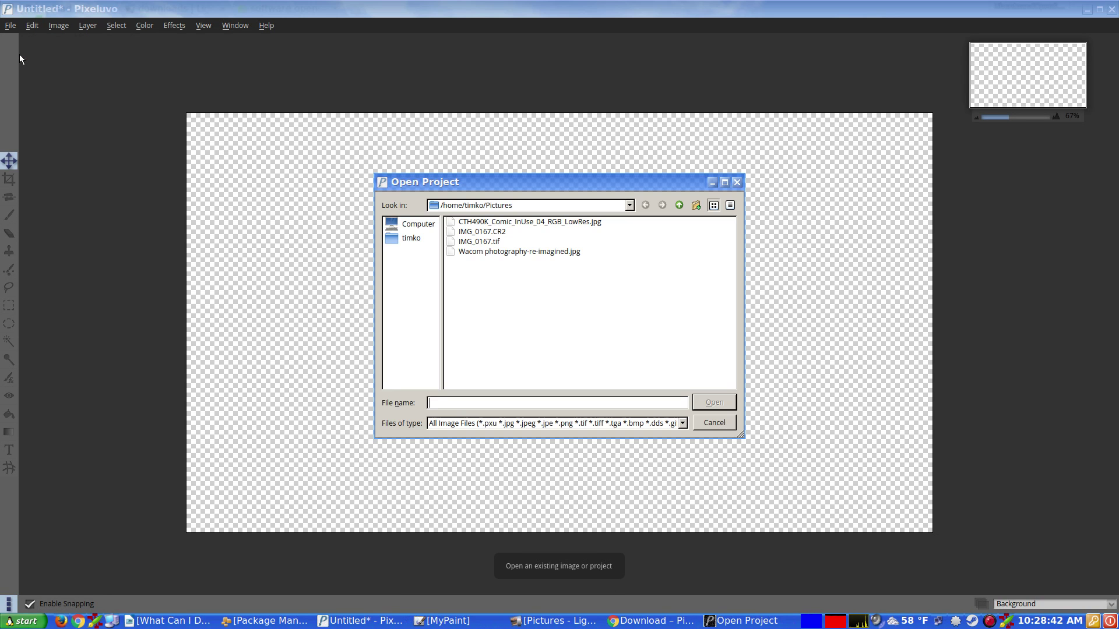
left_click(535, 254)
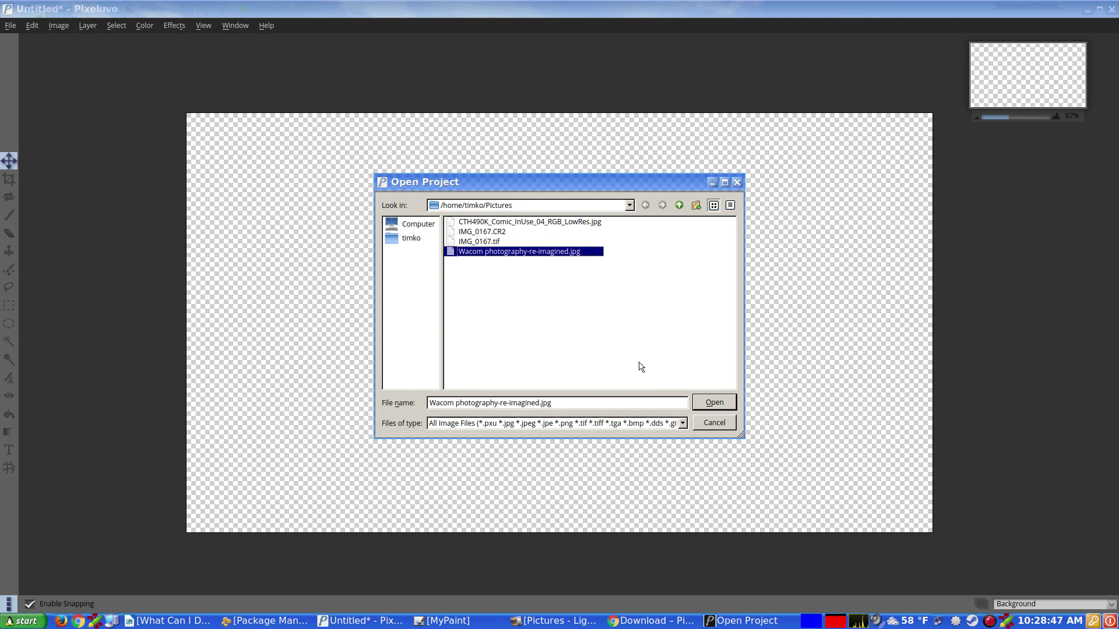
left_click(710, 402)
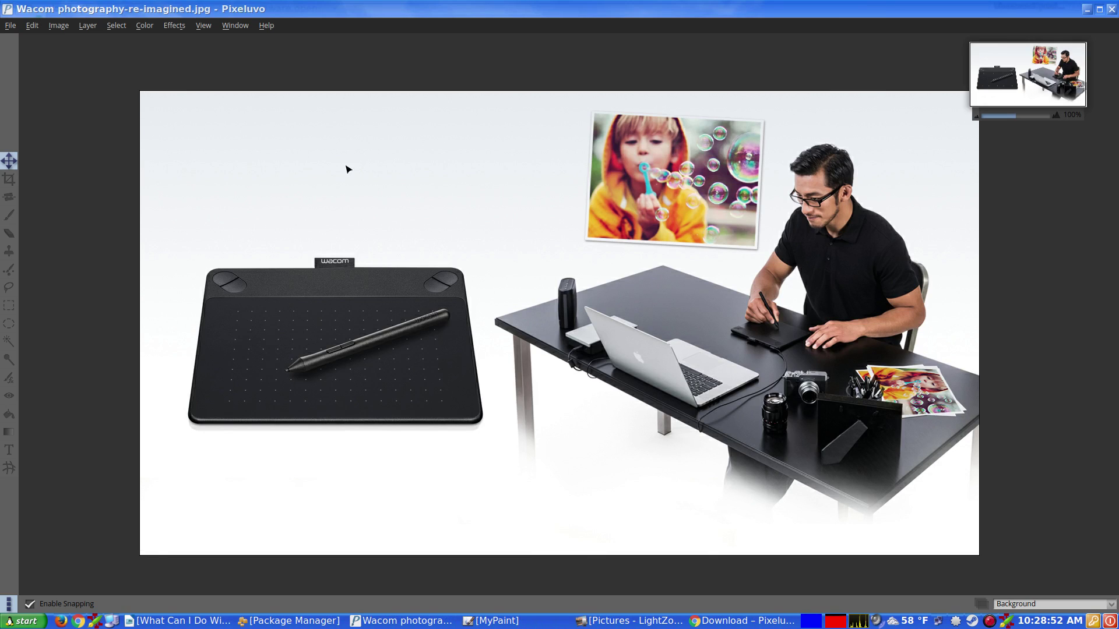
left_click(173, 26)
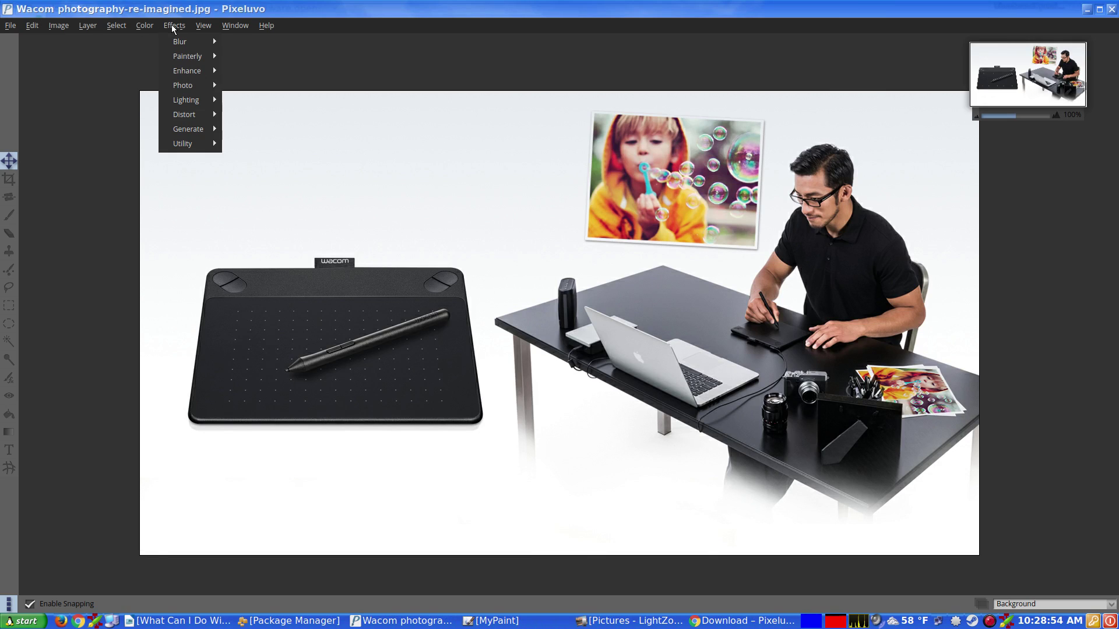
mouse_move(114, 27)
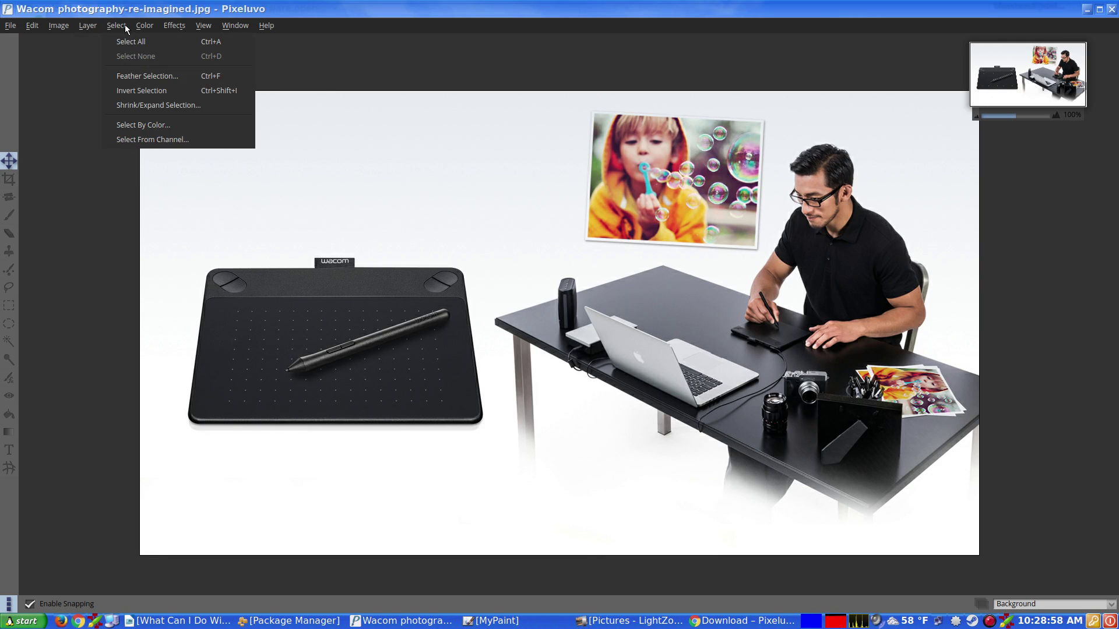
mouse_move(171, 29)
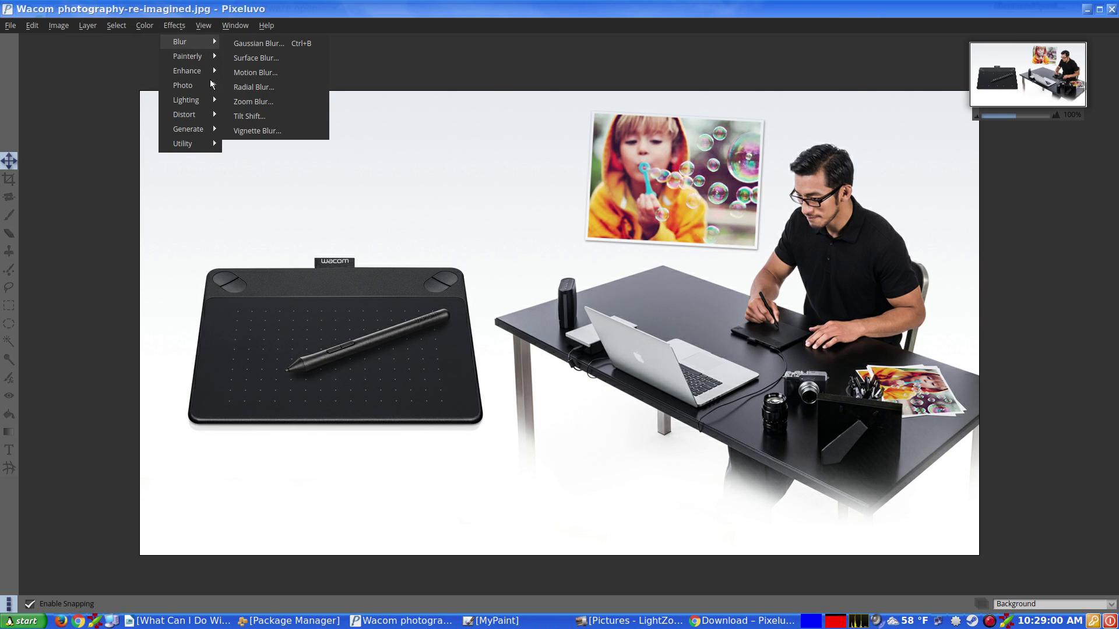
left_click(392, 184)
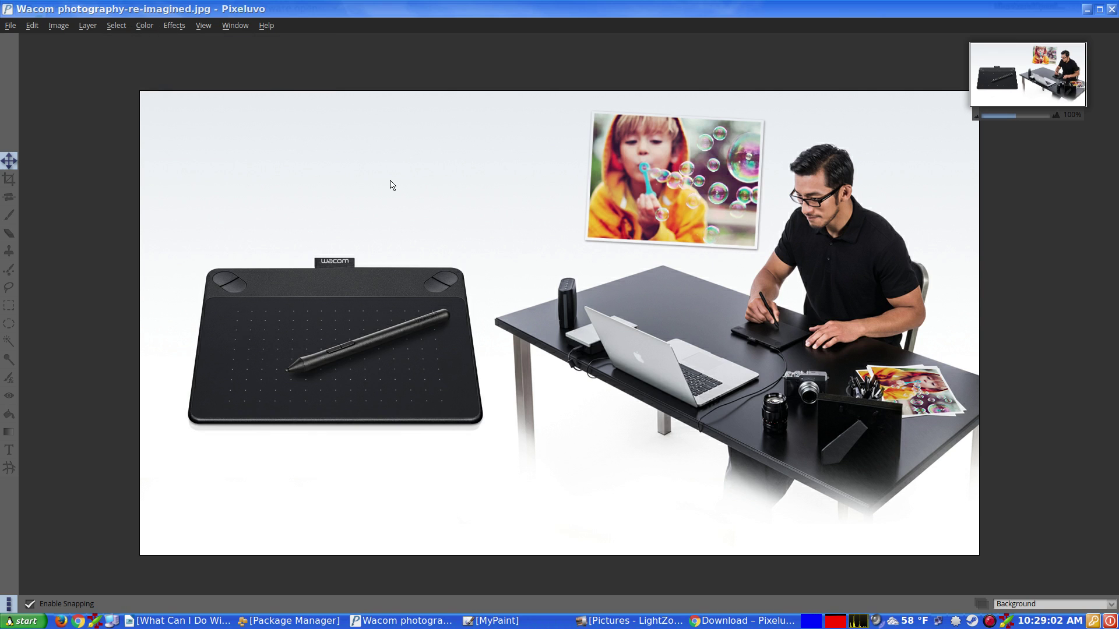
Try moving the Background layer on the canvas and undo the move.
left_click_drag(532, 229, 467, 205)
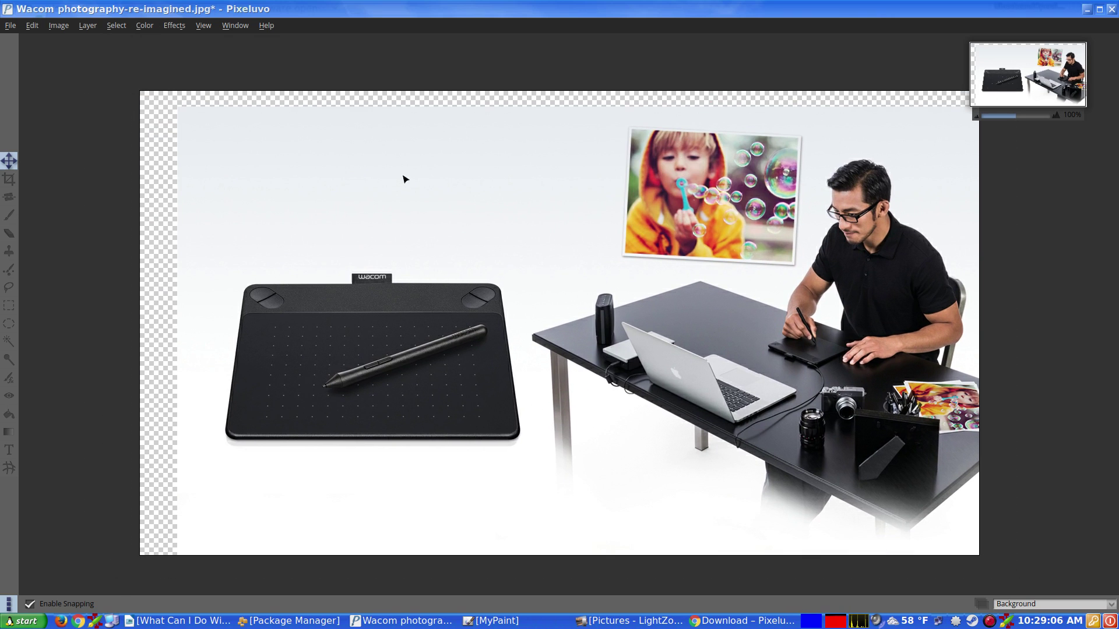
key("ctrl+z")
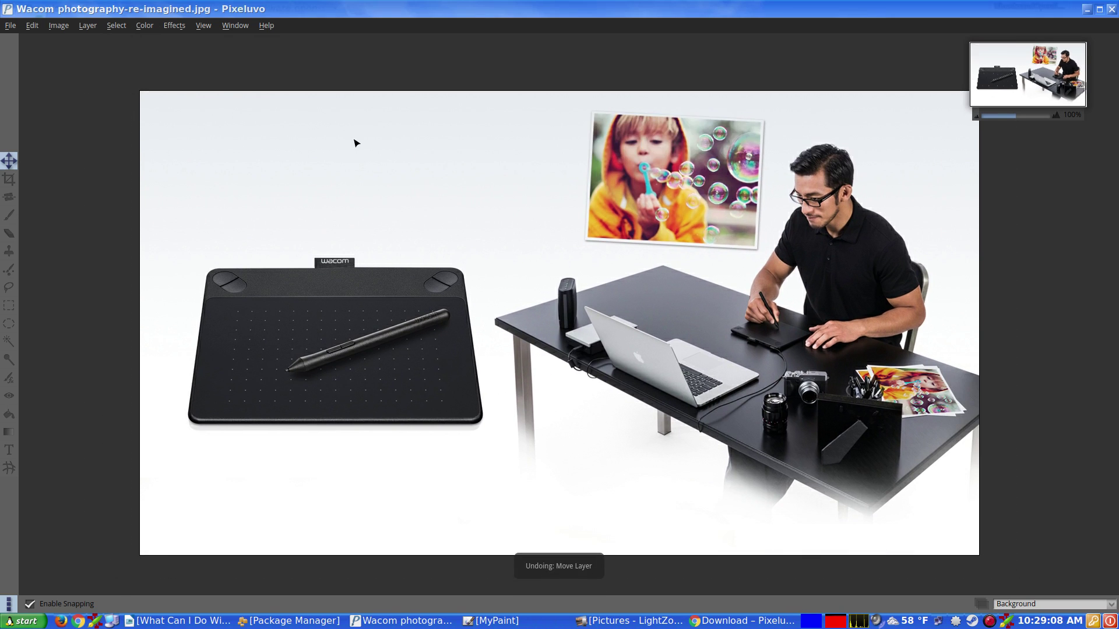
Try the Soften Skin photo effect at 38% strength and compare the image with the preview on and off.
left_click(176, 27)
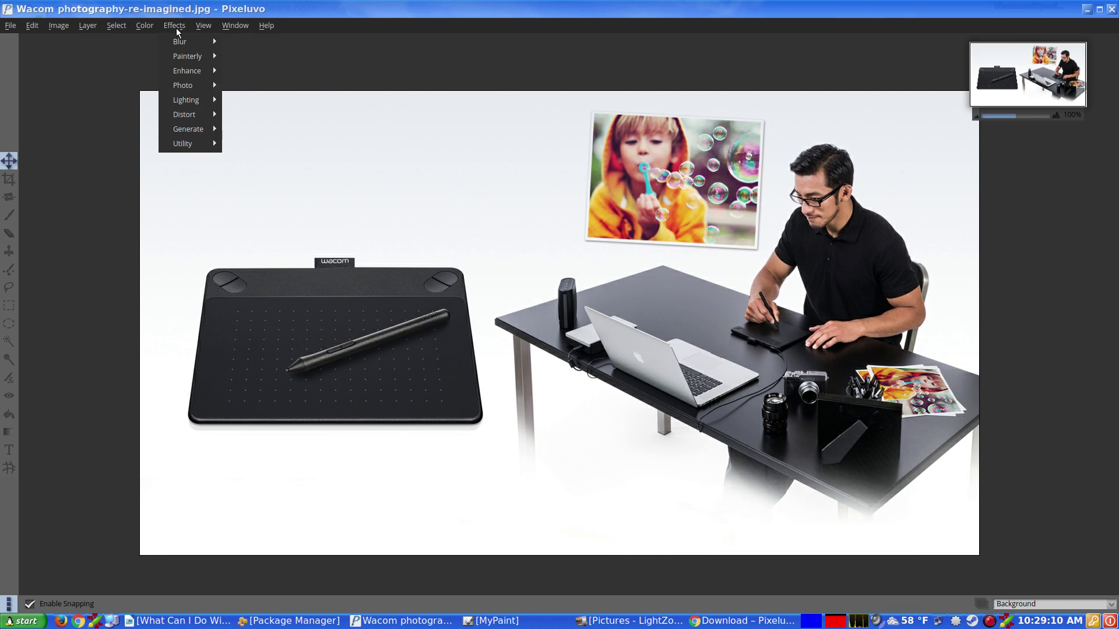
mouse_move(197, 90)
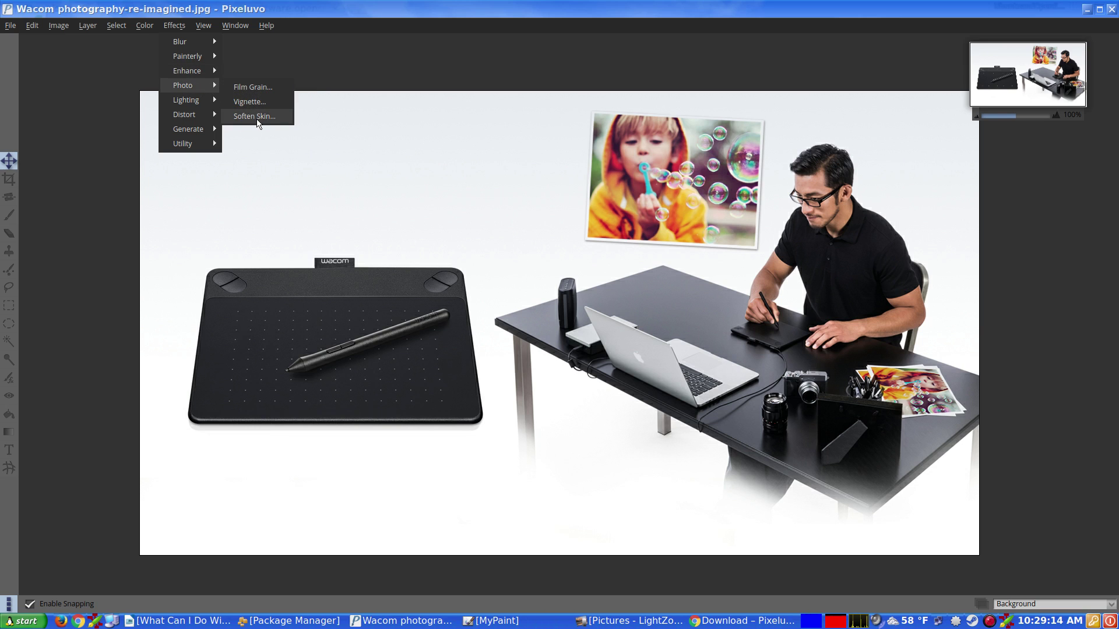
left_click(257, 119)
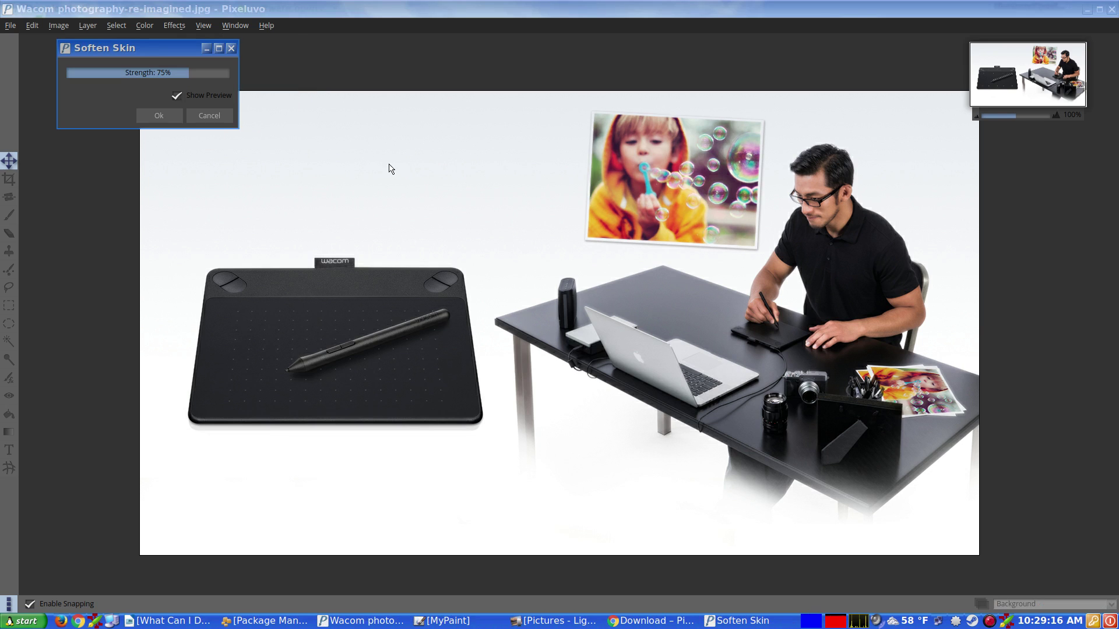
left_click_drag(169, 76, 129, 75)
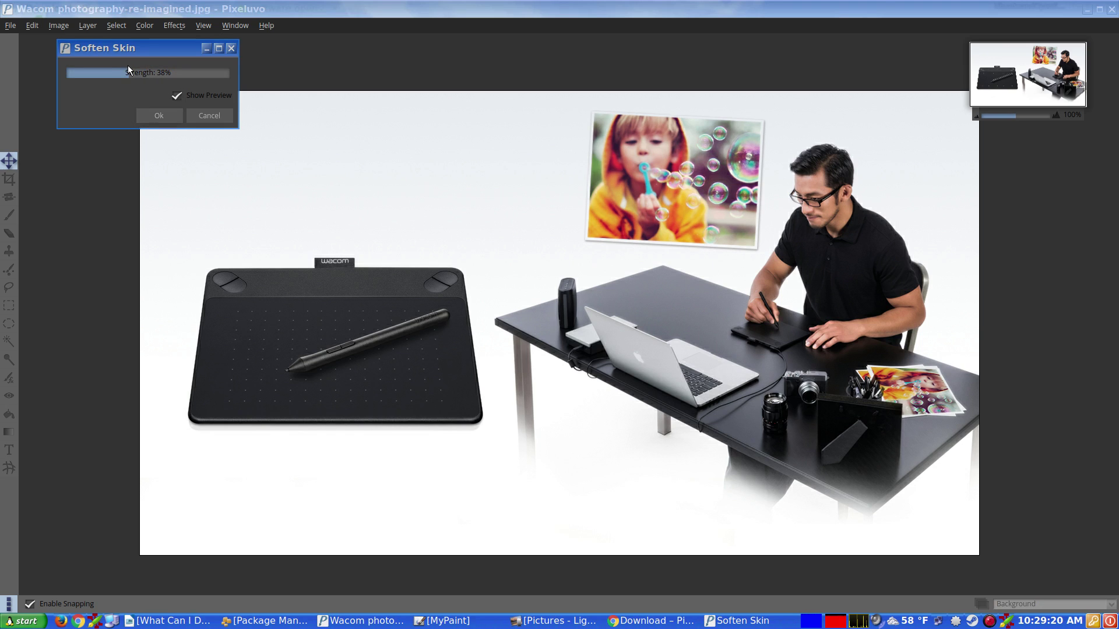
left_click(176, 96)
left_click(179, 96)
left_click(176, 96)
Try Soften Skin at 100% strength with the preview on and off, and cancel the effect.
left_click(128, 74)
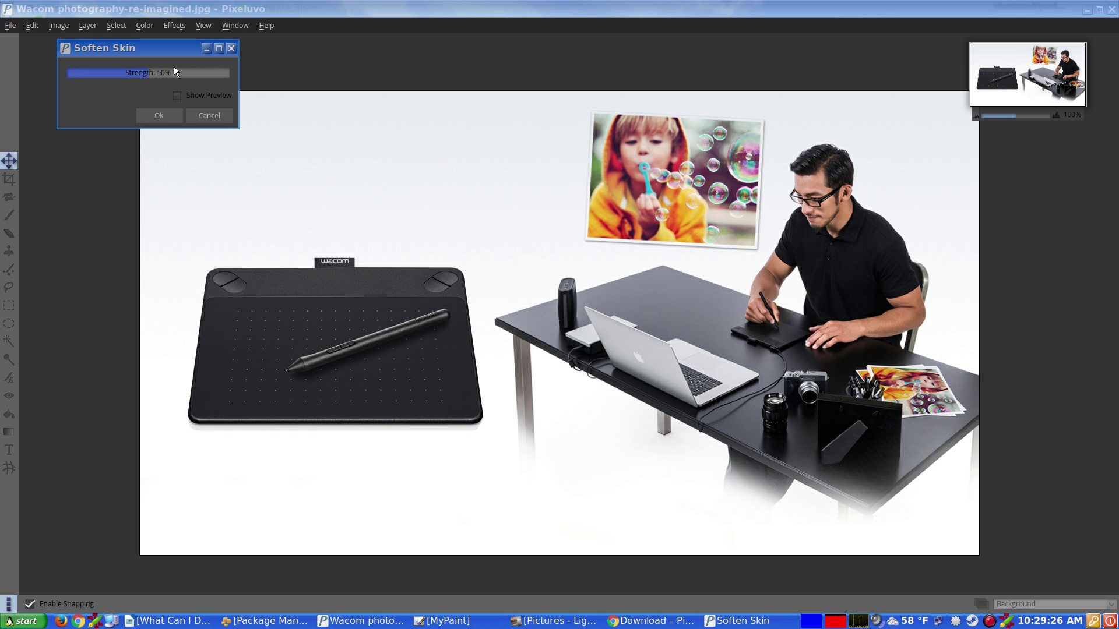
left_click_drag(231, 75, 239, 75)
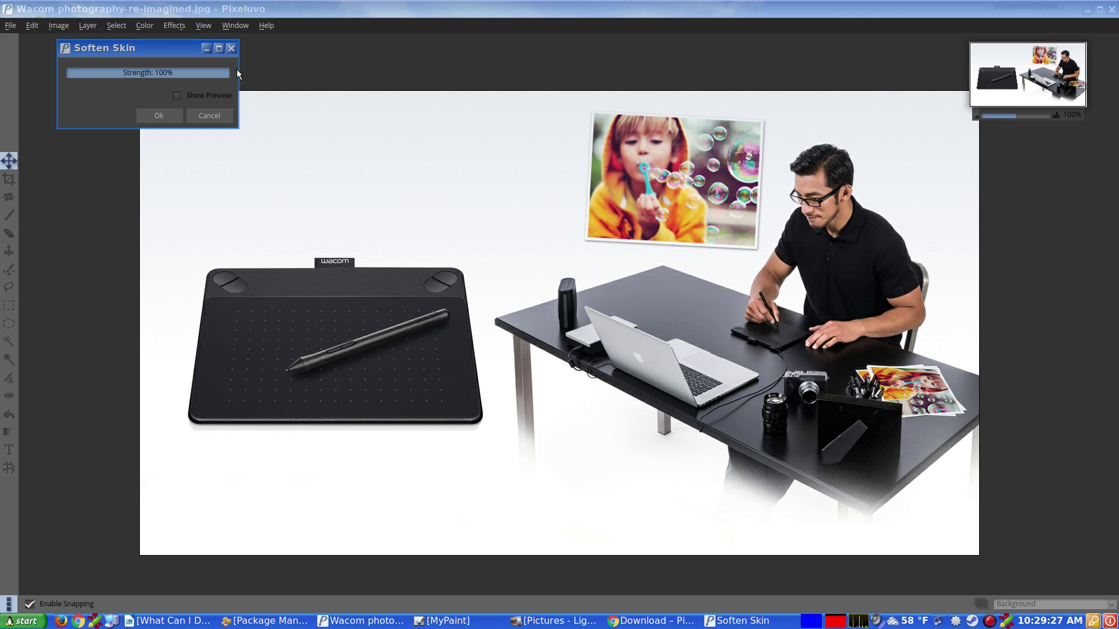
left_click(174, 94)
left_click(184, 93)
left_click(175, 96)
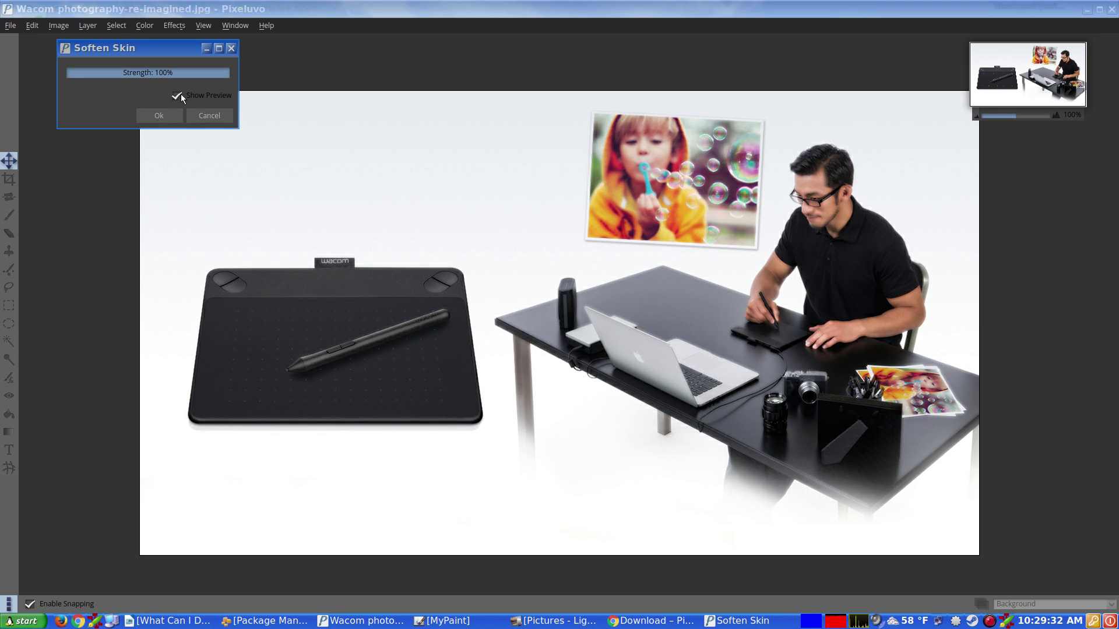
left_click(209, 116)
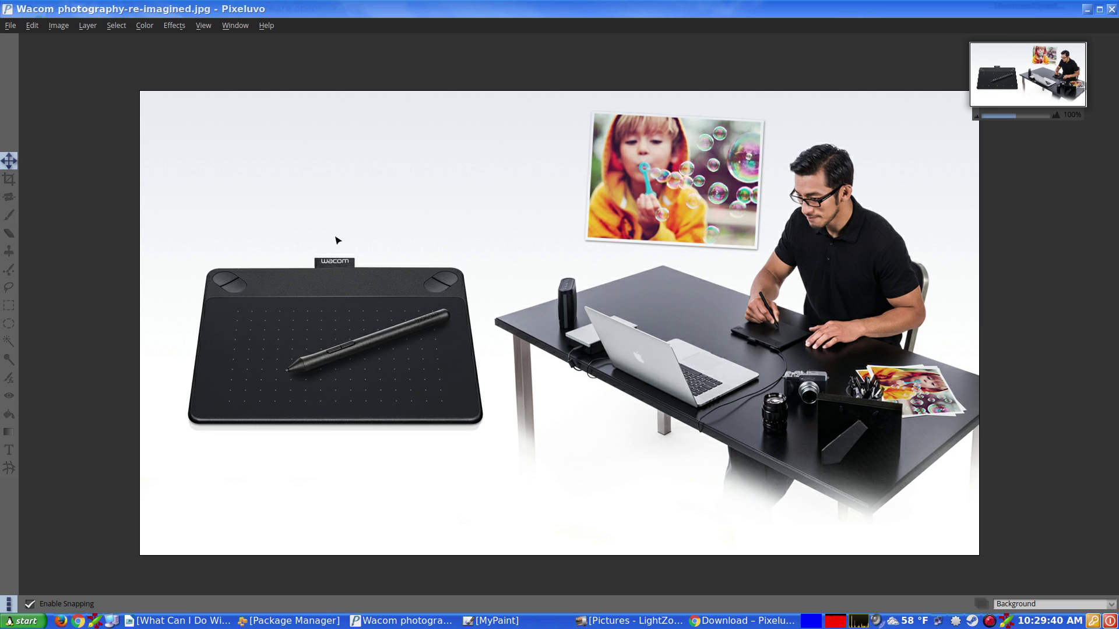
Draw a free-aspect crop frame of about 540 by 264 px over the Wacom tablet.
left_click(9, 178)
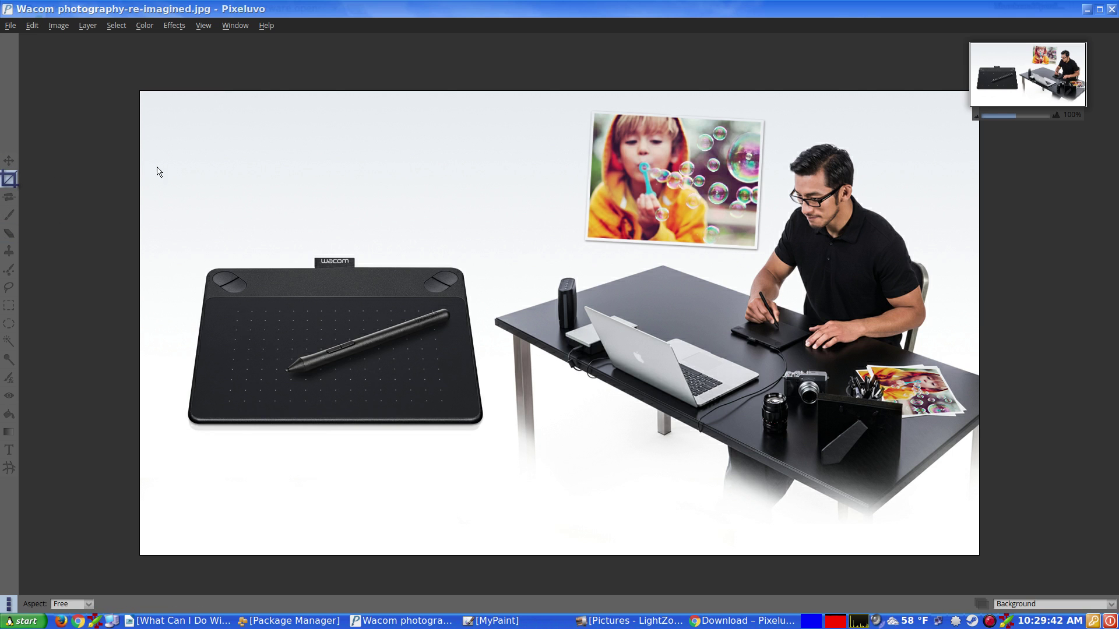
left_click_drag(204, 242, 518, 397)
left_click_drag(381, 322, 370, 320)
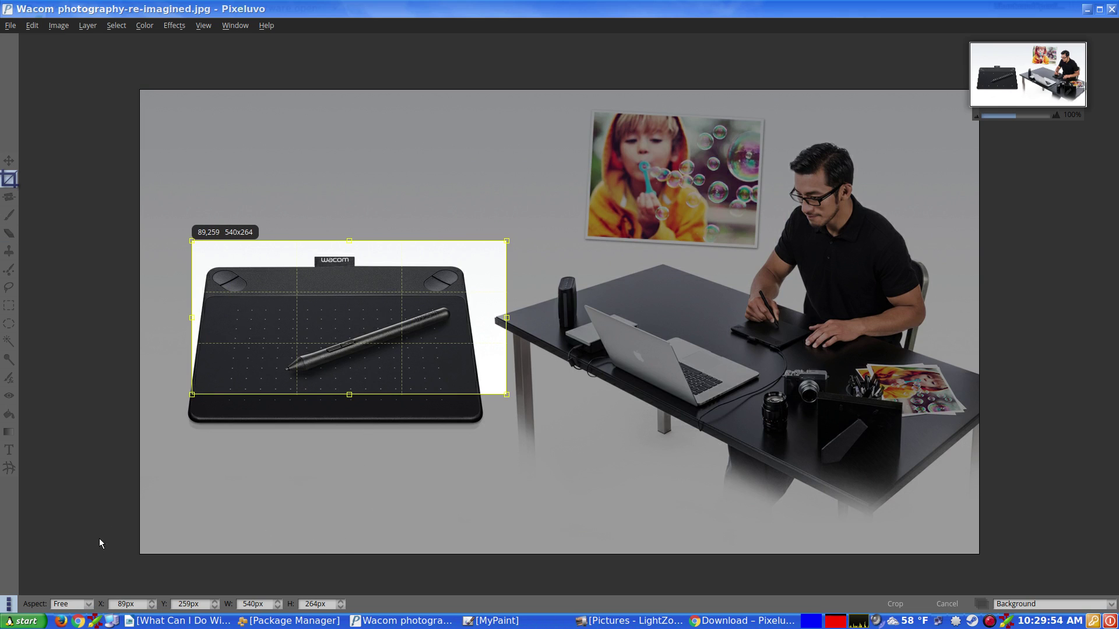
Set the crop aspect to 3:2 and fit the frame around the whole tablet at about 518 by 346 px.
left_click(89, 605)
left_click(81, 533)
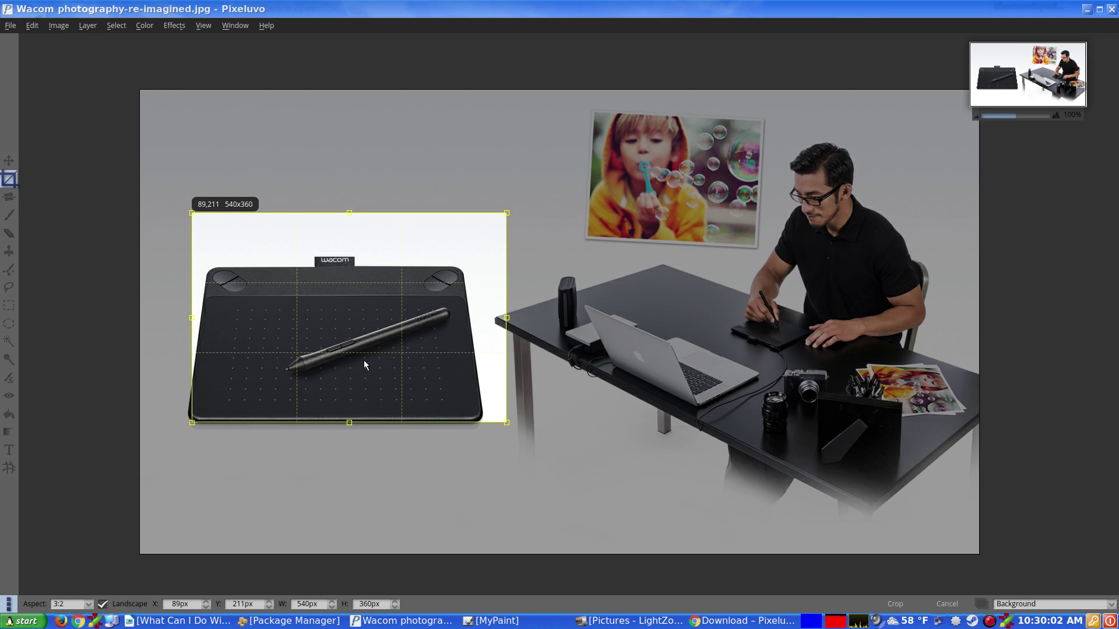
left_click_drag(353, 322, 341, 350)
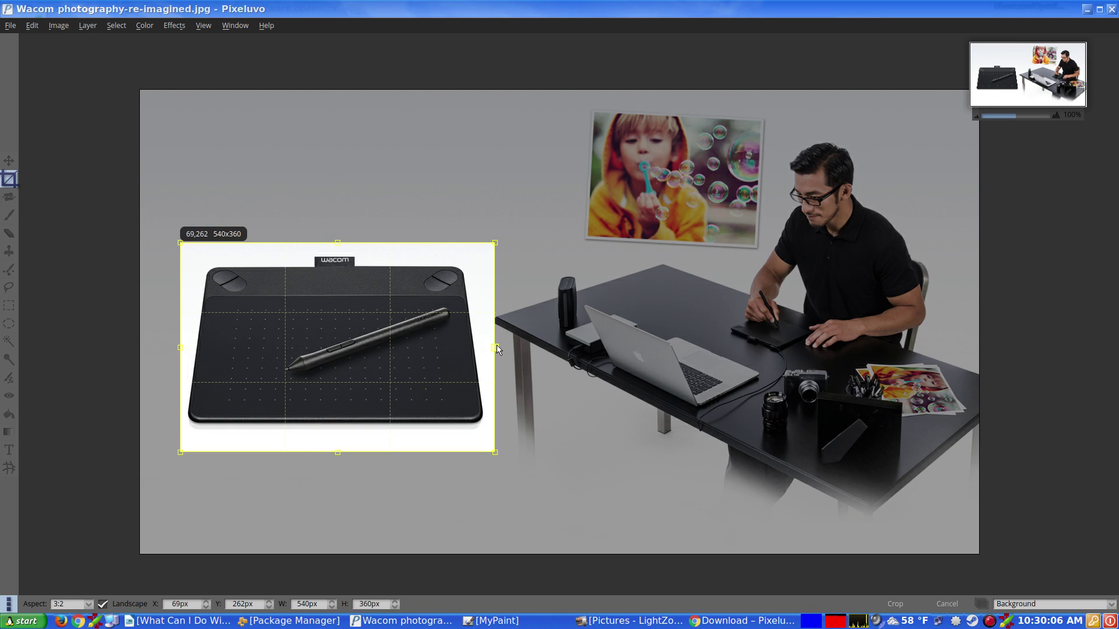
left_click_drag(496, 348, 479, 348)
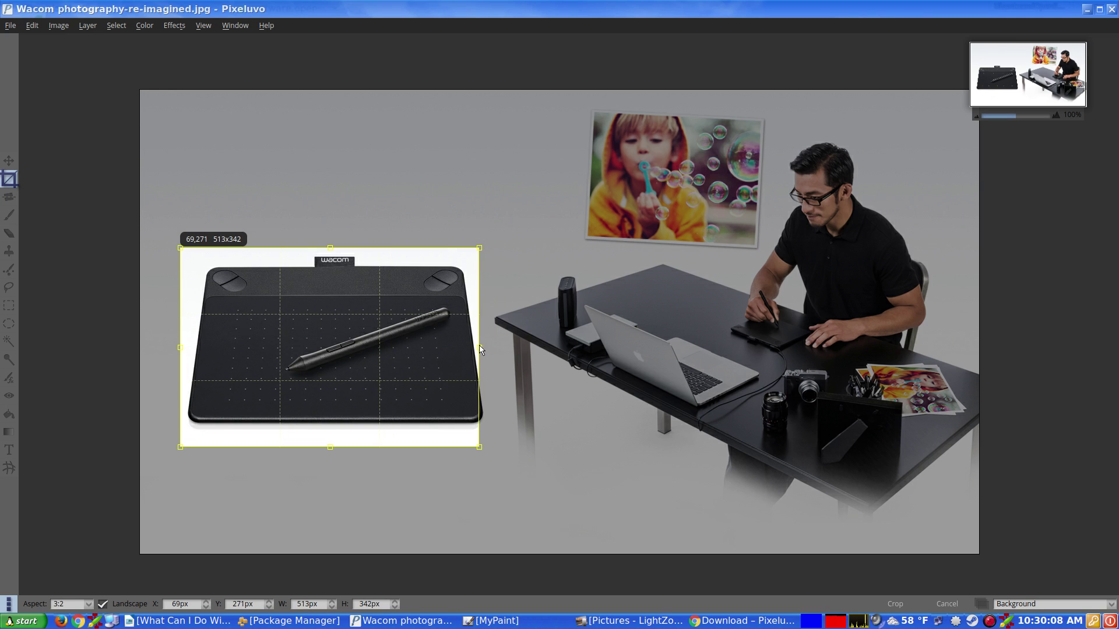
mouse_move(334, 332)
left_mouse_down()
mouse_move(320, 333)
mouse_move(324, 341)
left_mouse_up()
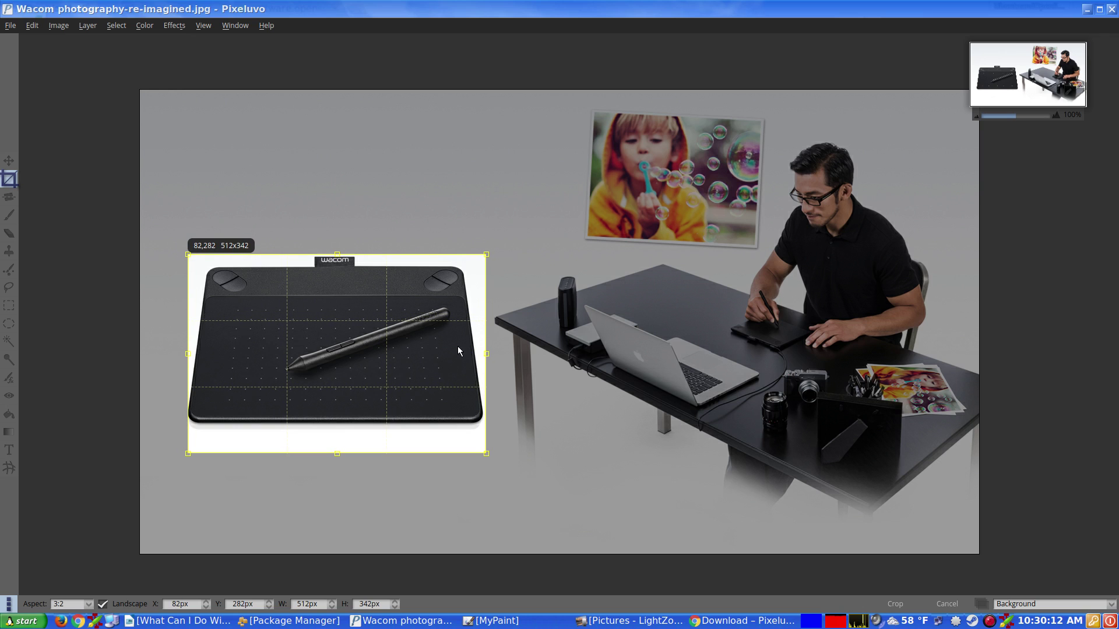
left_click_drag(482, 354, 488, 354)
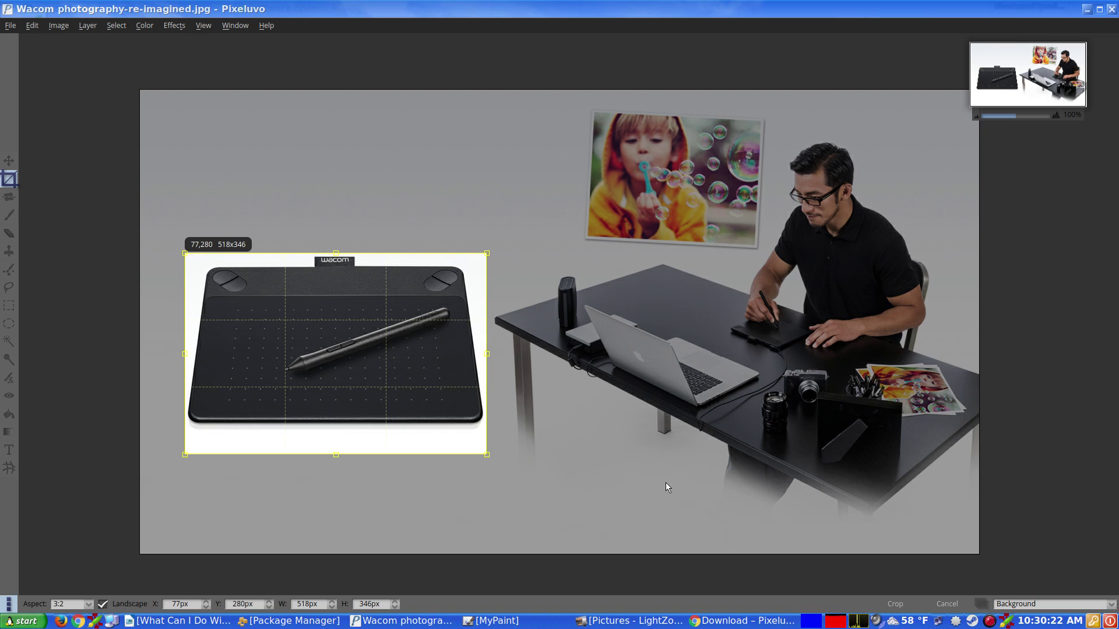
Crop the image to the framed tablet and undo the crop.
left_click(892, 621)
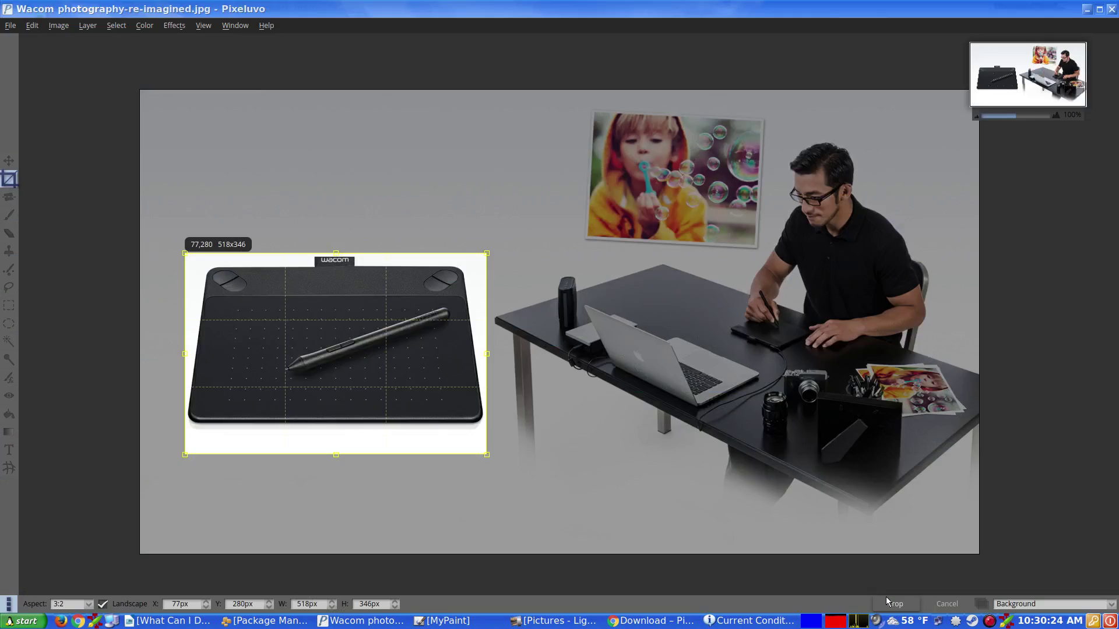
left_click(892, 604)
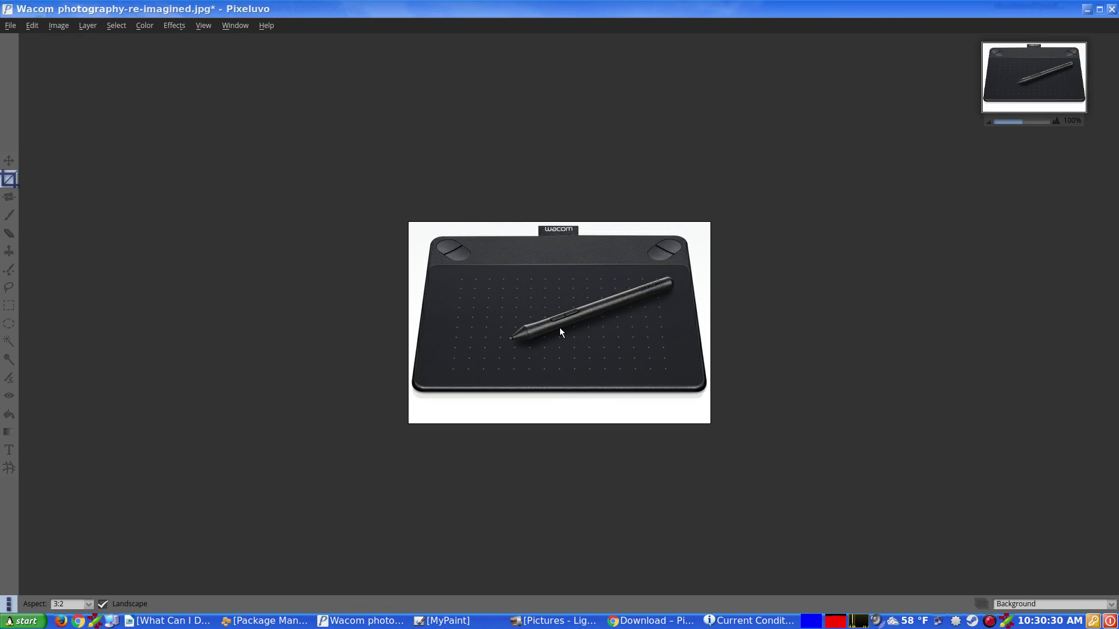
left_click(33, 26)
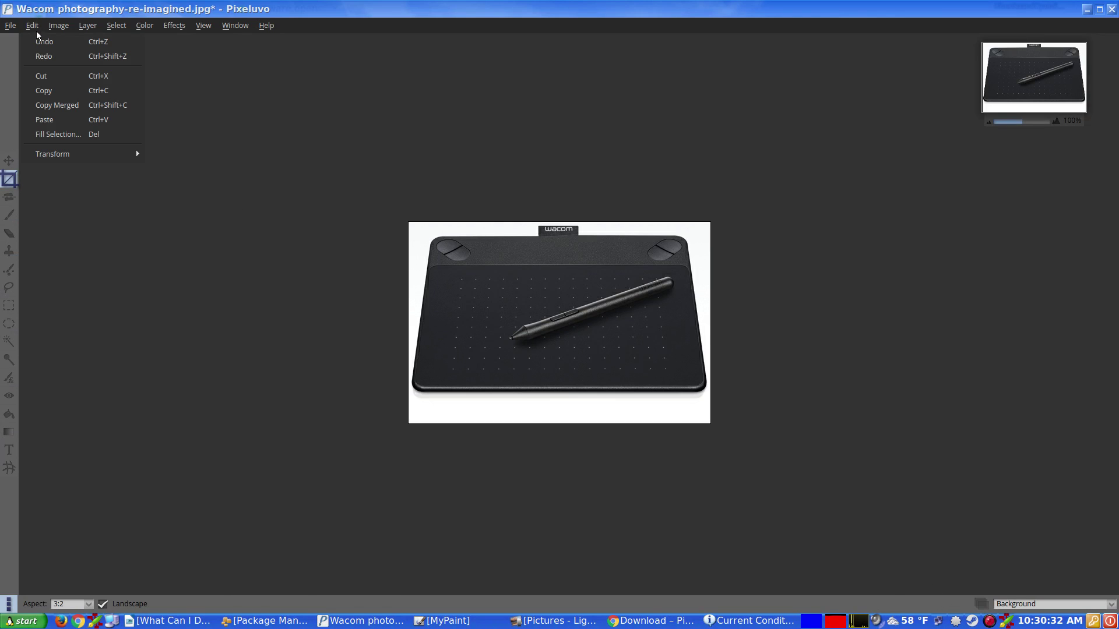
left_click(44, 40)
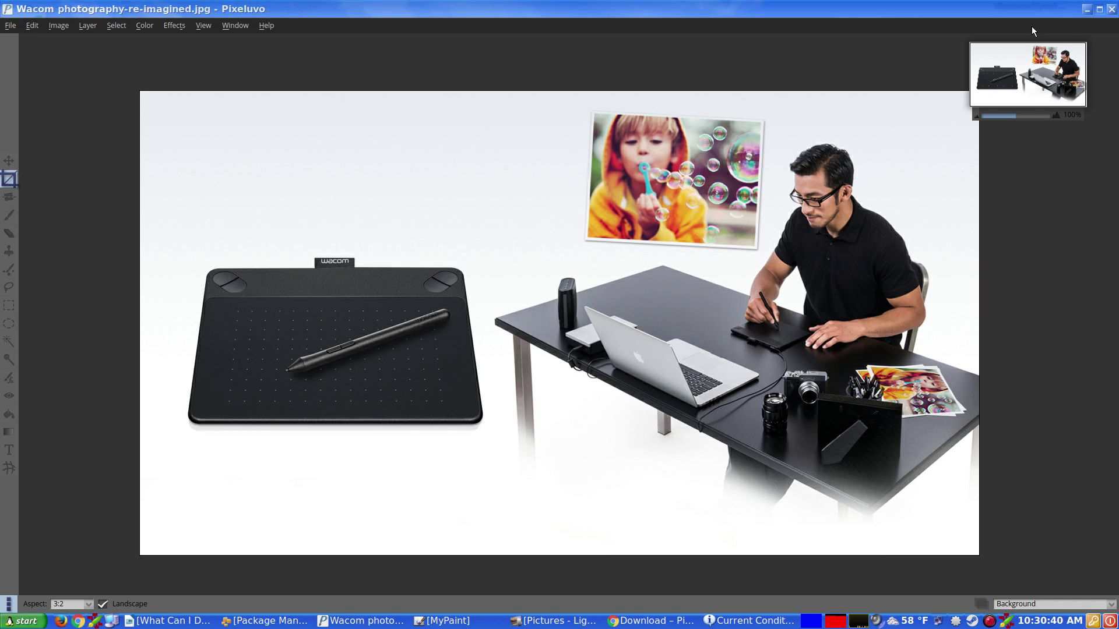
Return to the Pixeluvo download page, dismissing the weather window, and highlight the note on the trial version's saving limit.
left_click(1087, 9)
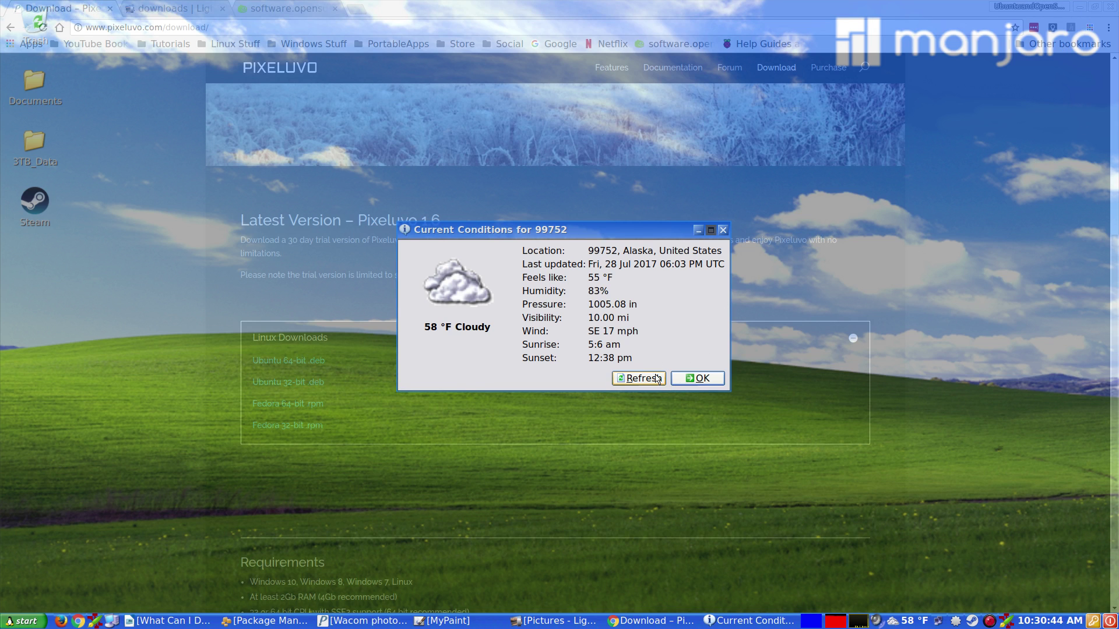
left_click(697, 379)
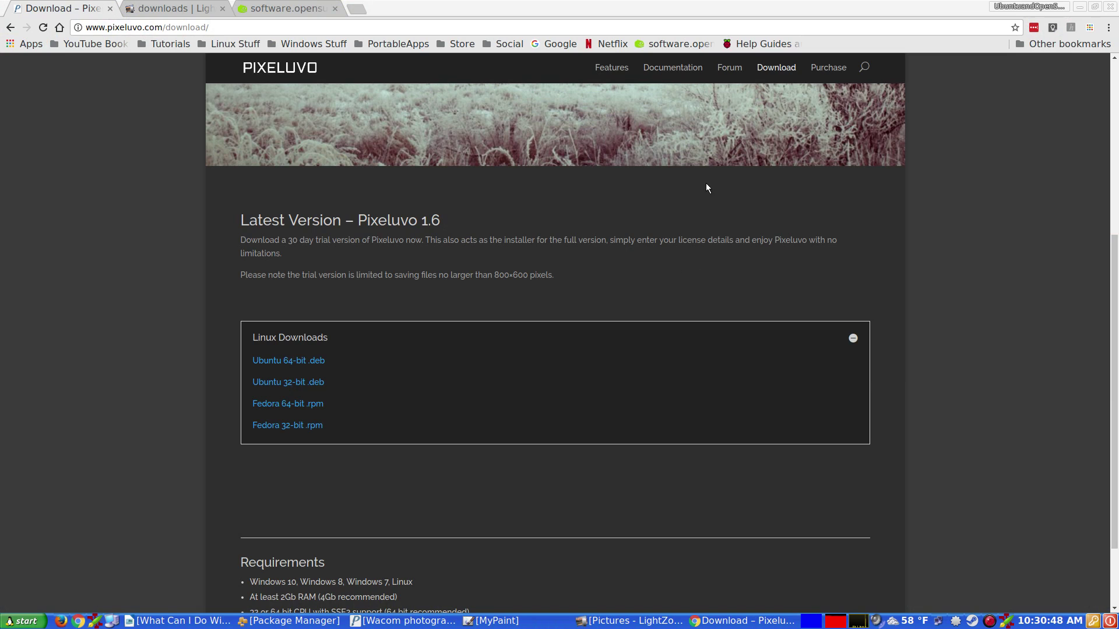
triple_click(634, 276)
Look over the LightZone downloads page up to its registration notice and header.
left_click(192, 9)
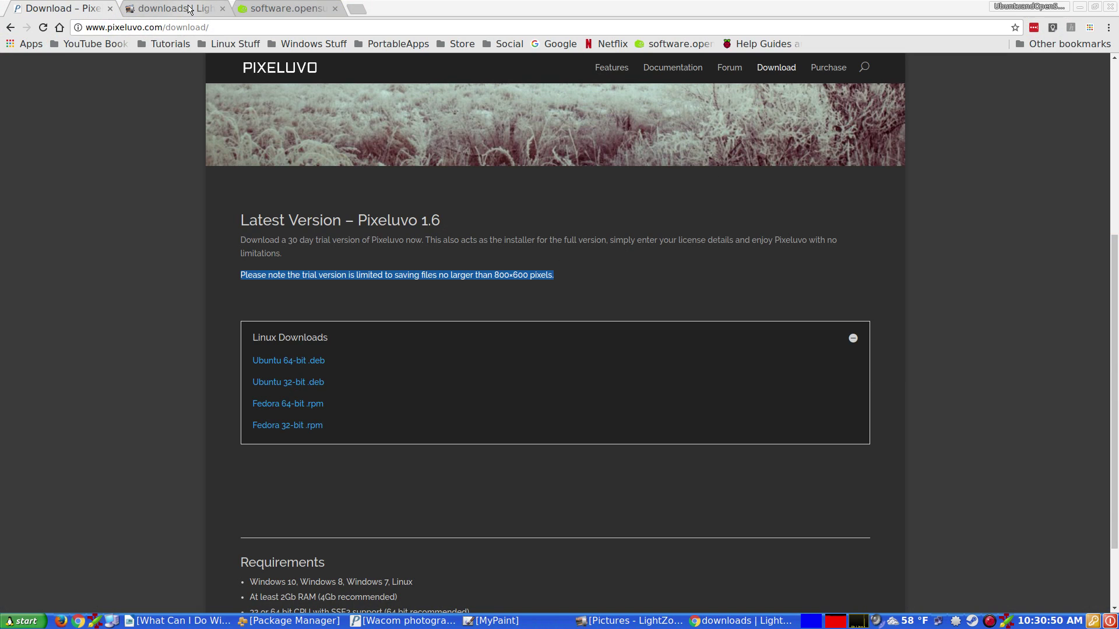
scroll(545, 236, "up", 2)
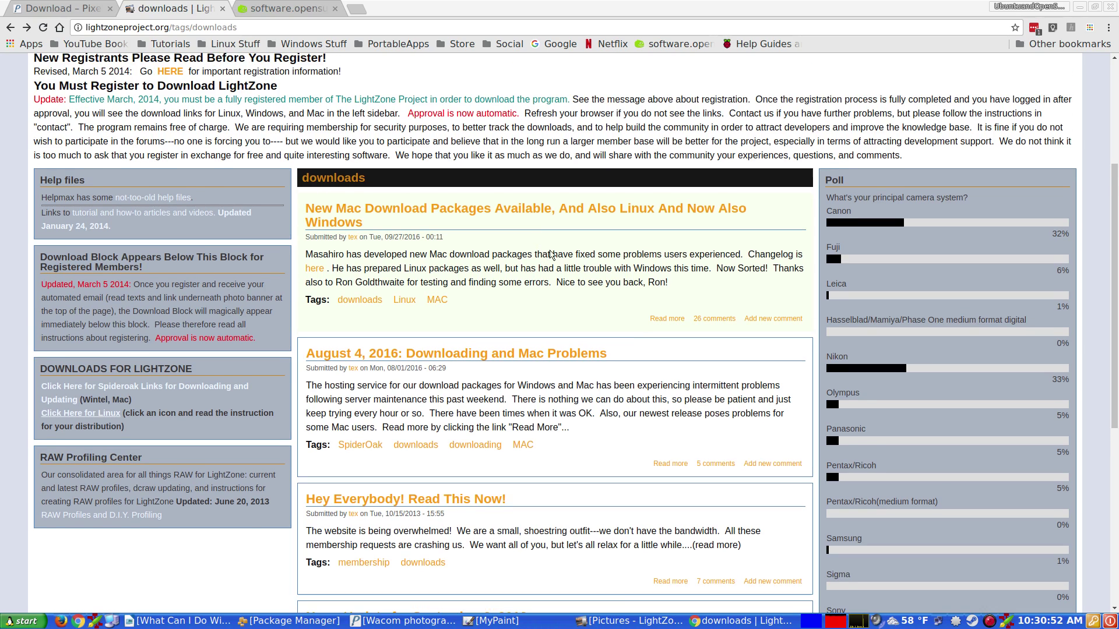
scroll(576, 273, "up", 3)
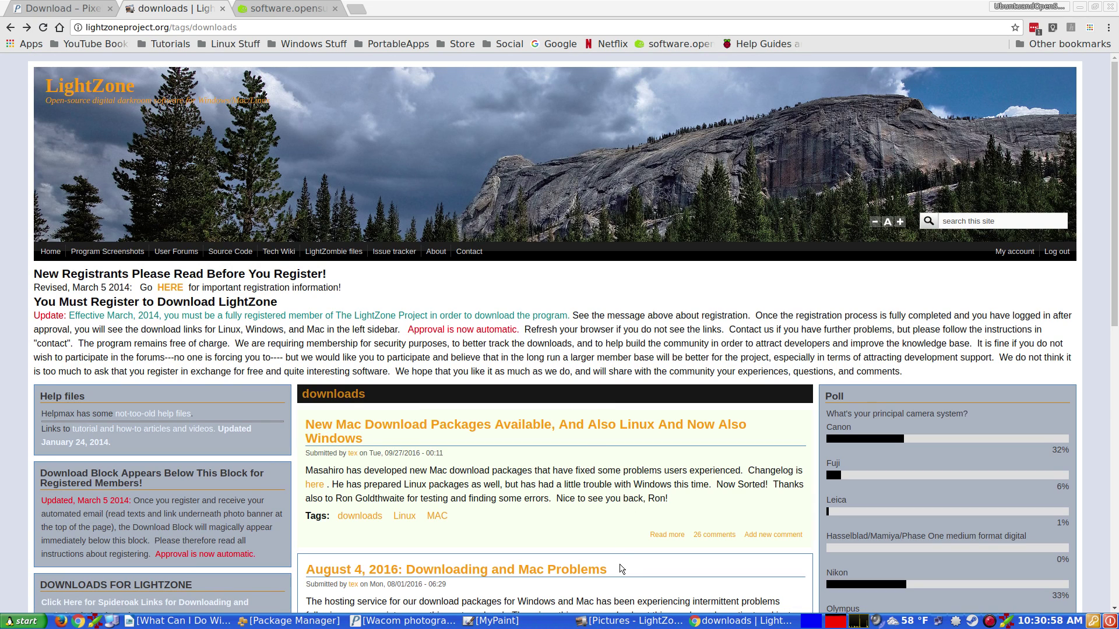
Switch to LightZone and open the raw photo IMG_0167.CR2 for editing.
left_click(608, 622)
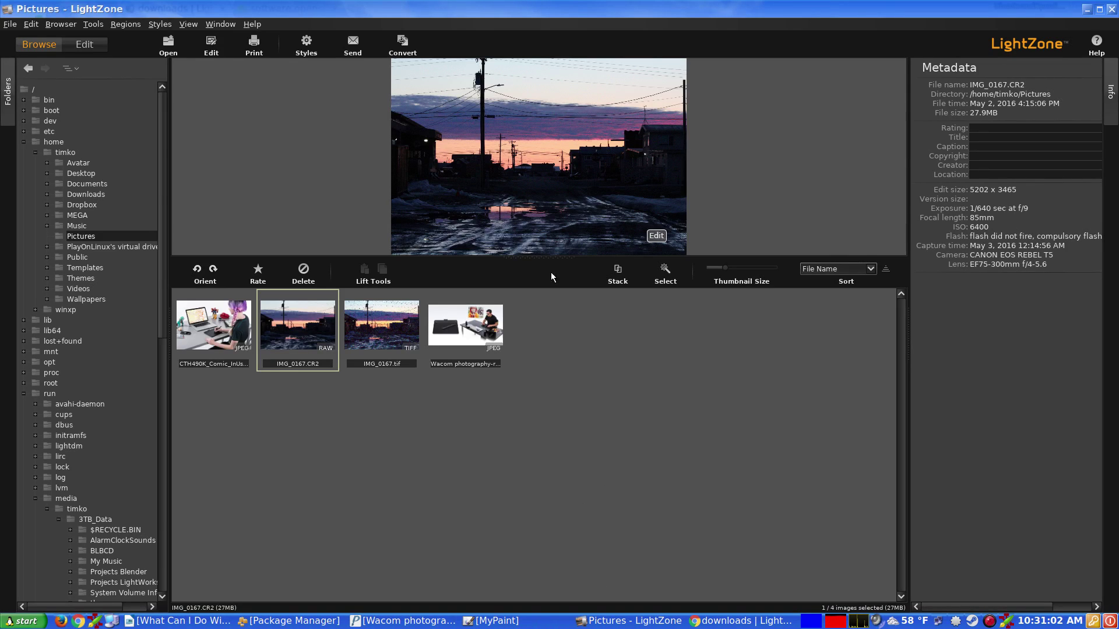
double_click(597, 192)
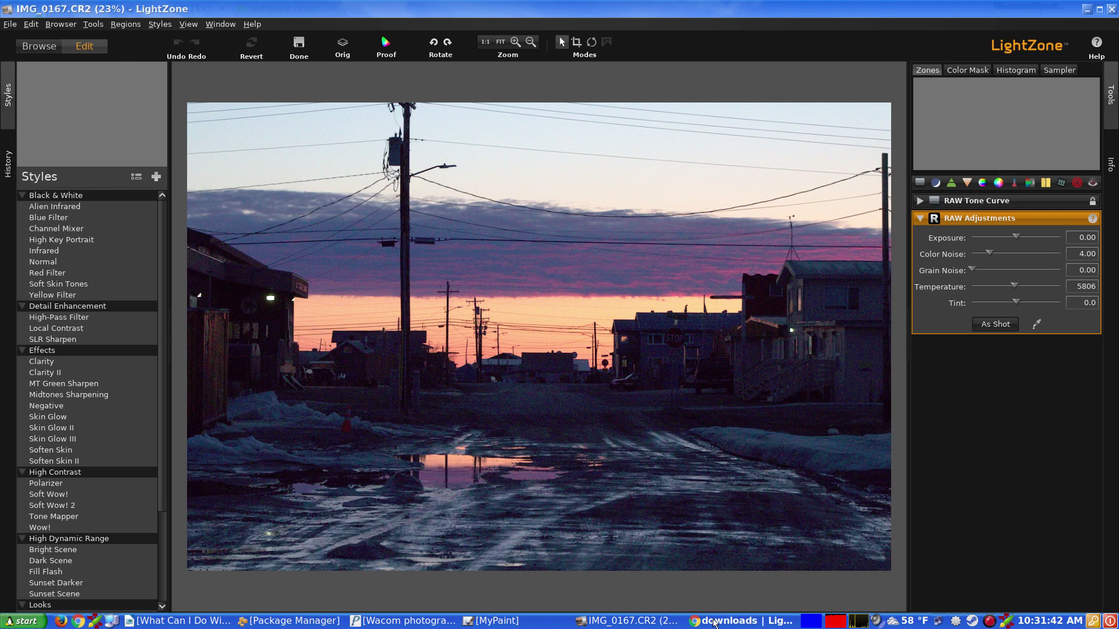
Switch to the browser's openSUSE LightZone package page and point out the Arch repository entry for pacman.conf by highlighting it.
left_click(714, 622)
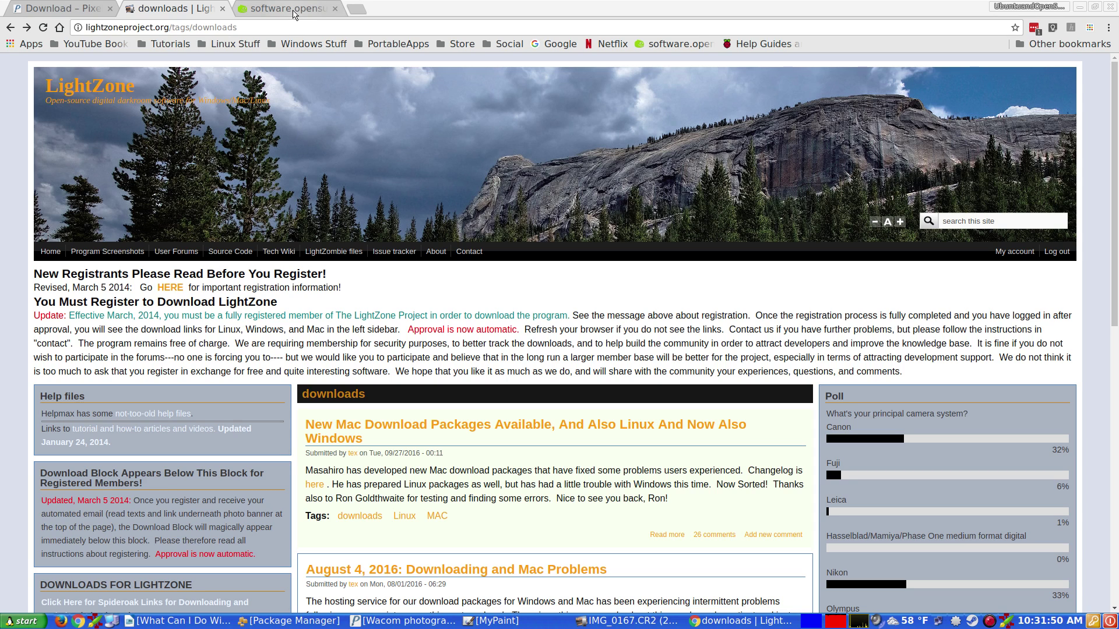
left_click(293, 12)
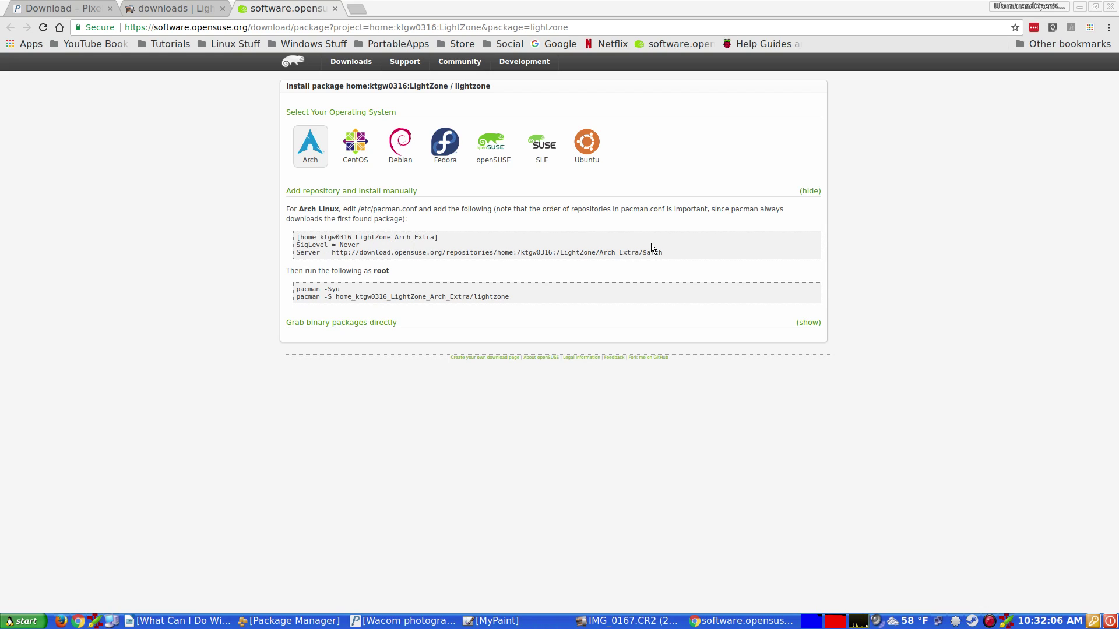
left_click_drag(662, 253, 481, 252)
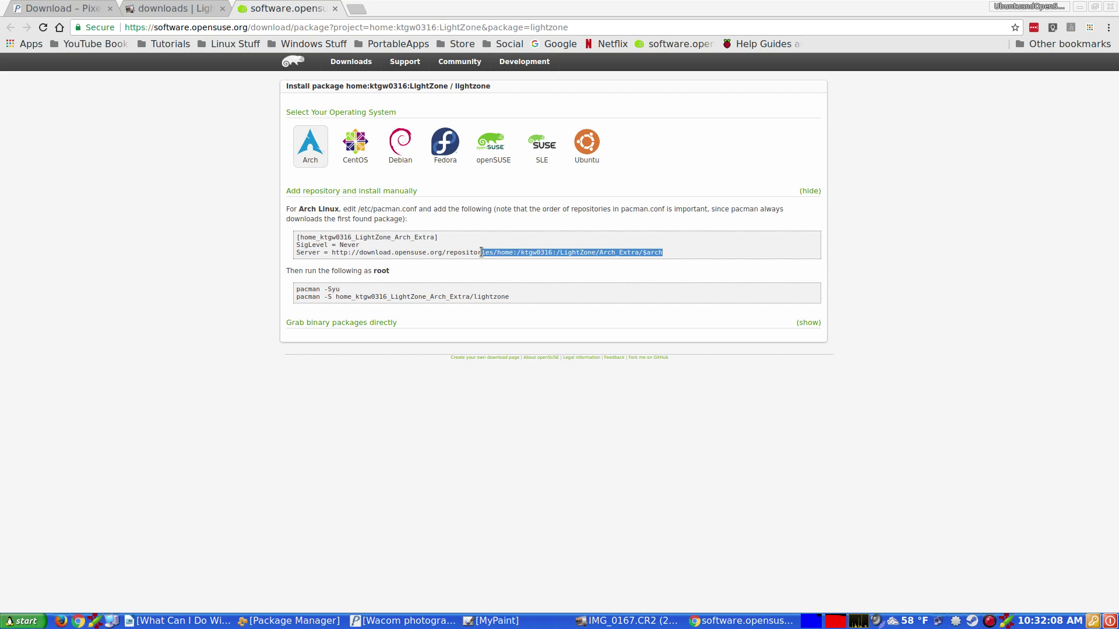
left_click_drag(699, 251, 277, 238)
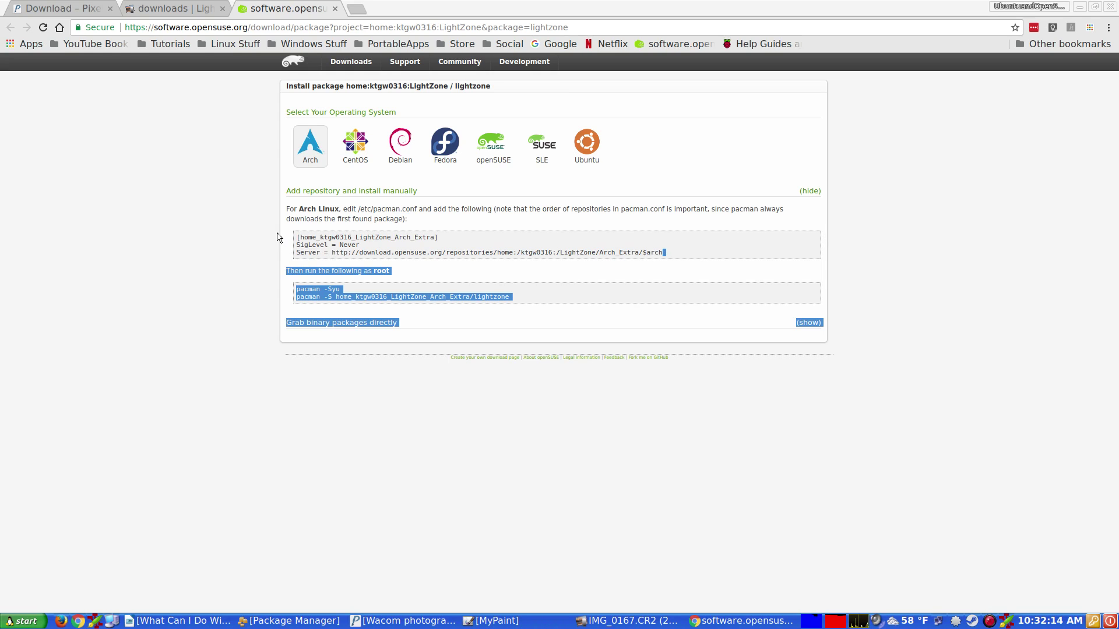
left_click(335, 242)
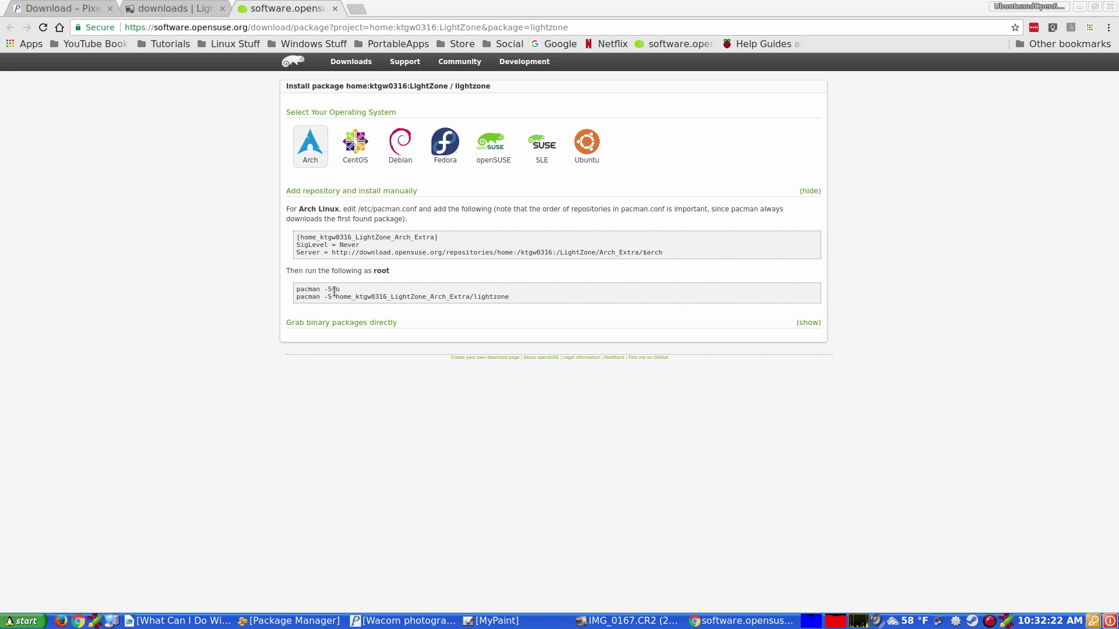
Highlight the pacman commands for updating the system and installing LightZone.
left_click_drag(341, 290, 289, 284)
left_click(515, 300)
left_click_drag(516, 301, 296, 300)
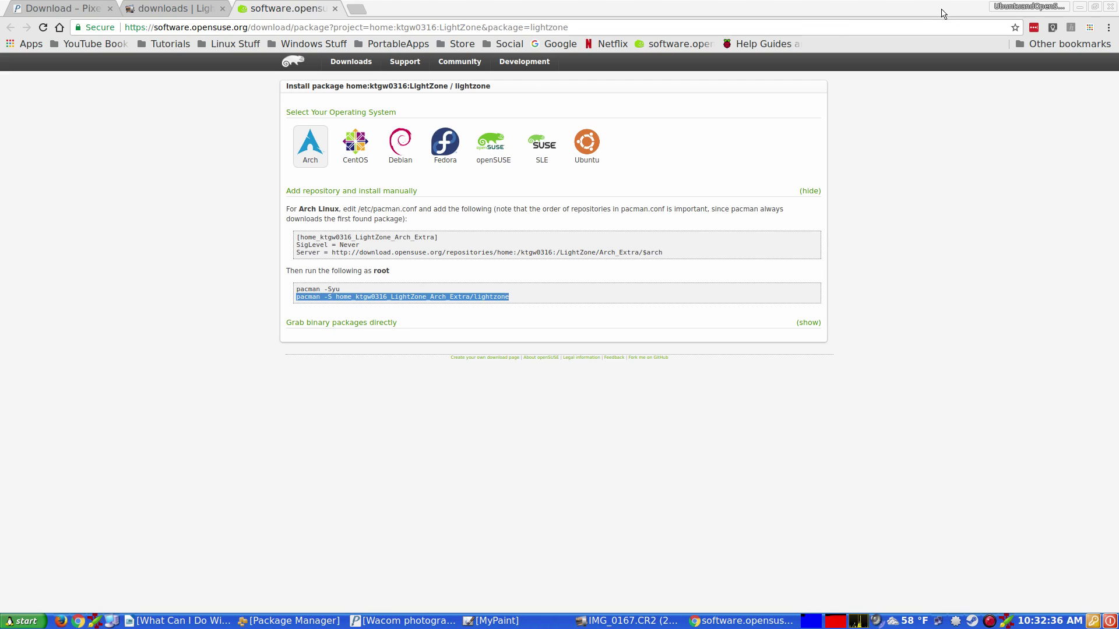
Close the browser and apply the Soft Toning style to IMG_0167.CR2 in LightZone.
left_click(1107, 11)
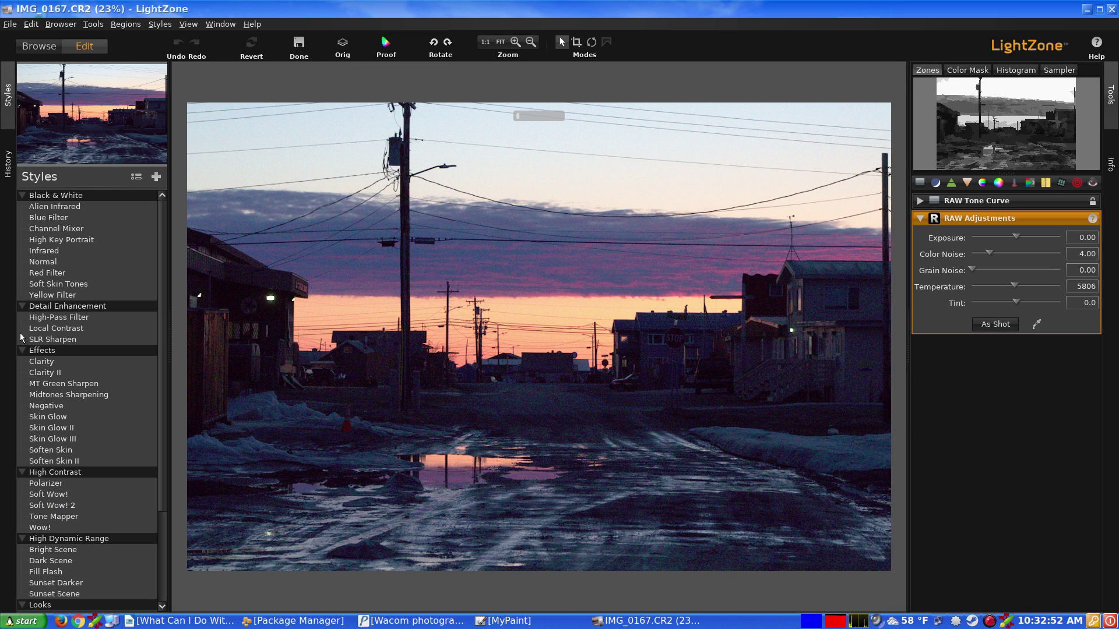
scroll(47, 400, "down", 4)
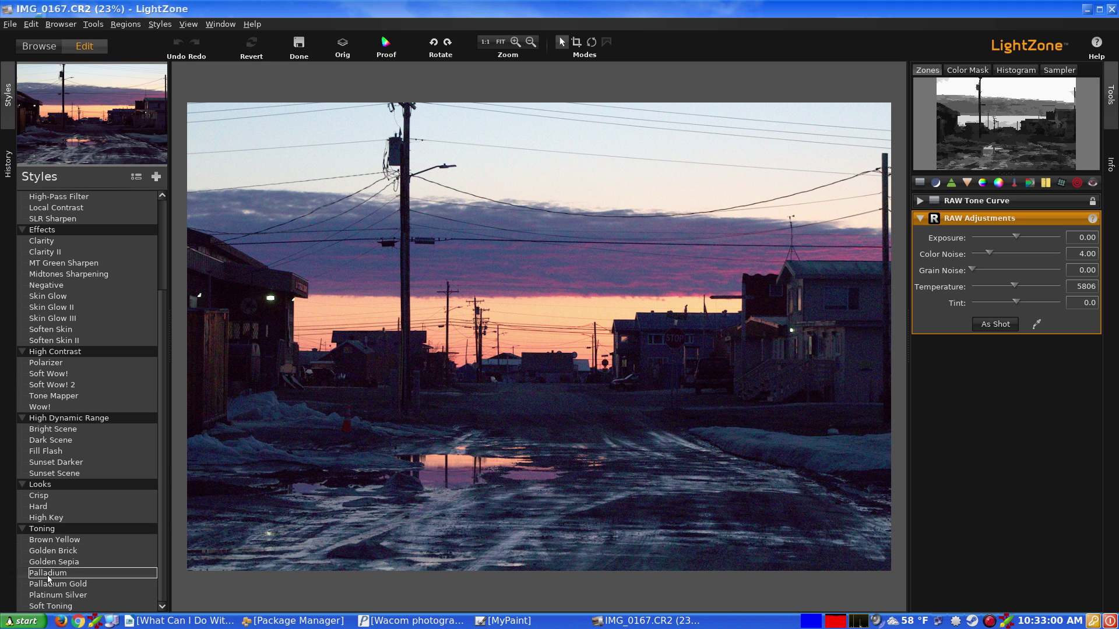
left_click(55, 608)
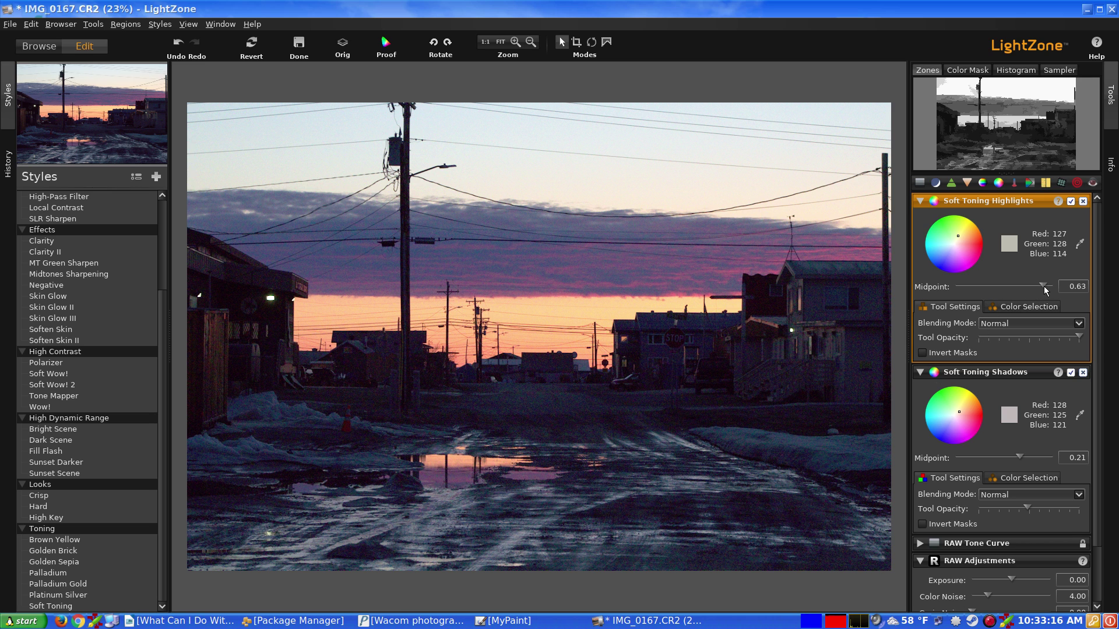
Try the Soft Toning Highlights midpoint at 0.01 and at 1.00.
left_click_drag(1044, 285, 957, 288)
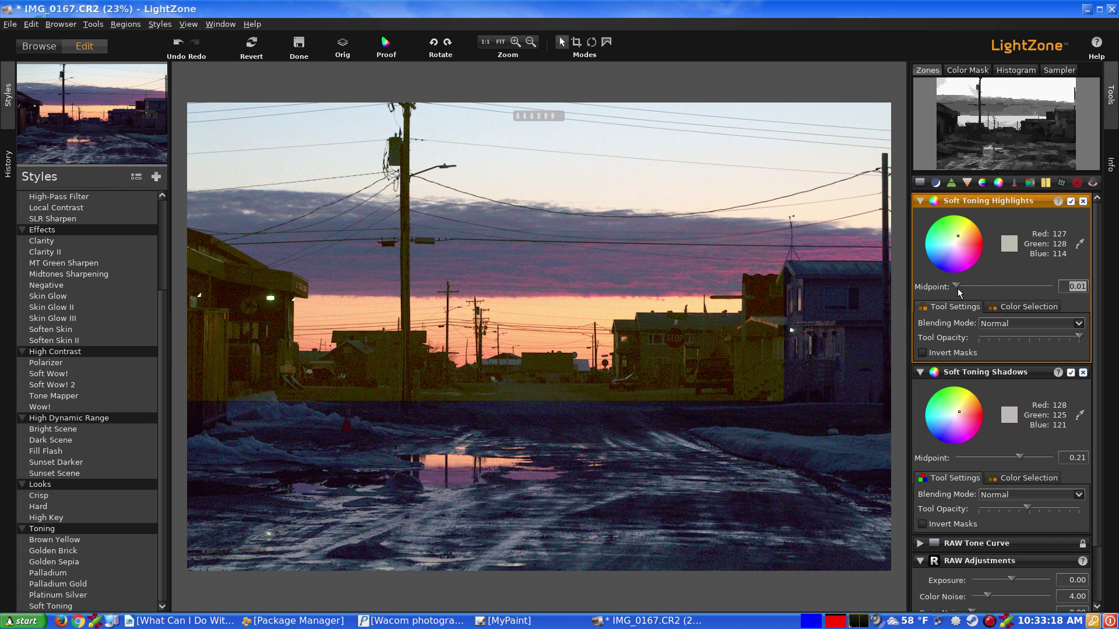
left_click_drag(957, 286, 1067, 285)
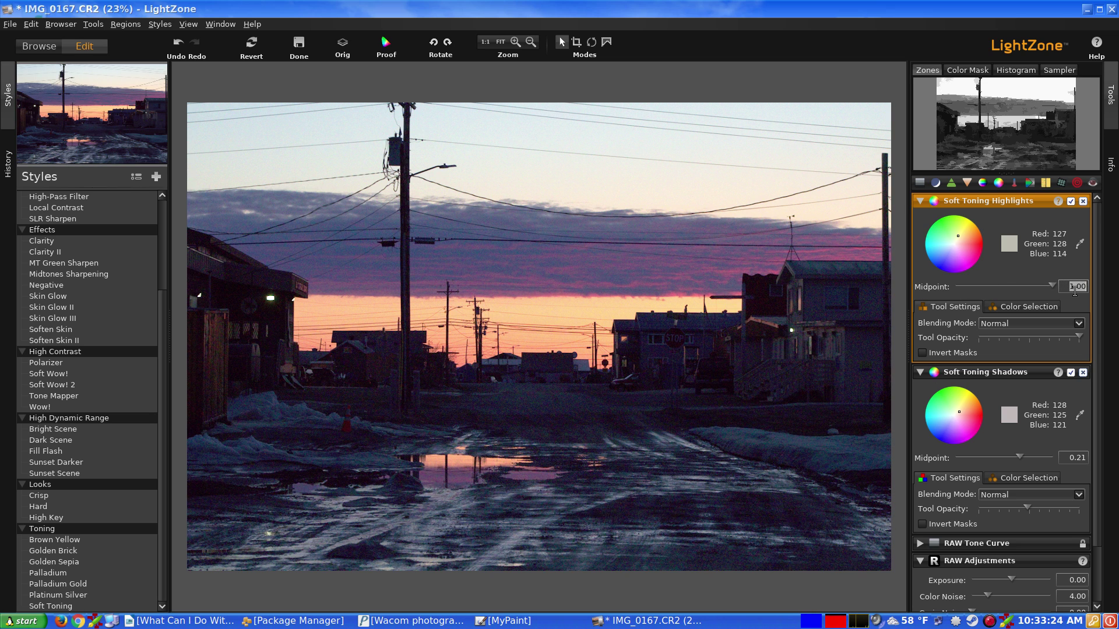
Undo the midpoint changes and the Soft Toning style to restore the unstyled photo.
key("ctrl+z")
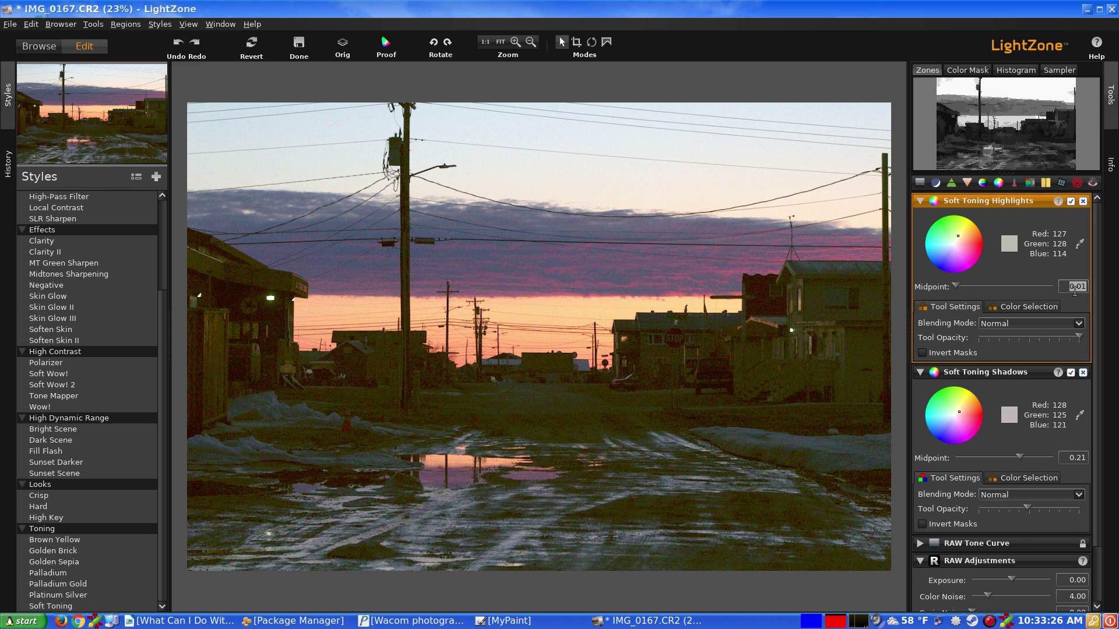
key("ctrl+z")
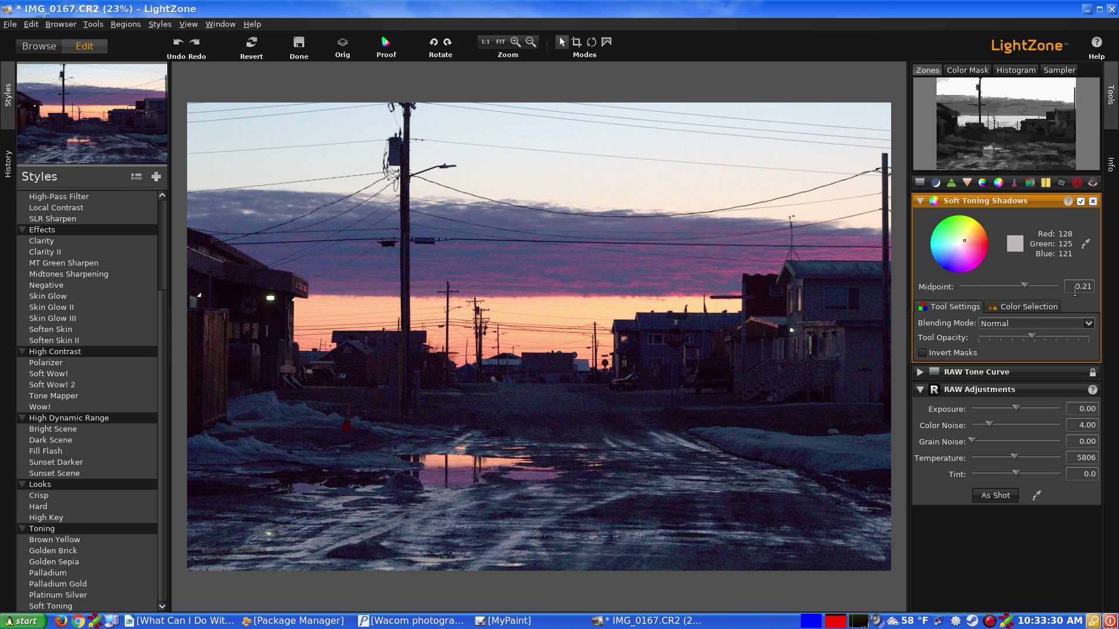
key("ctrl+z")
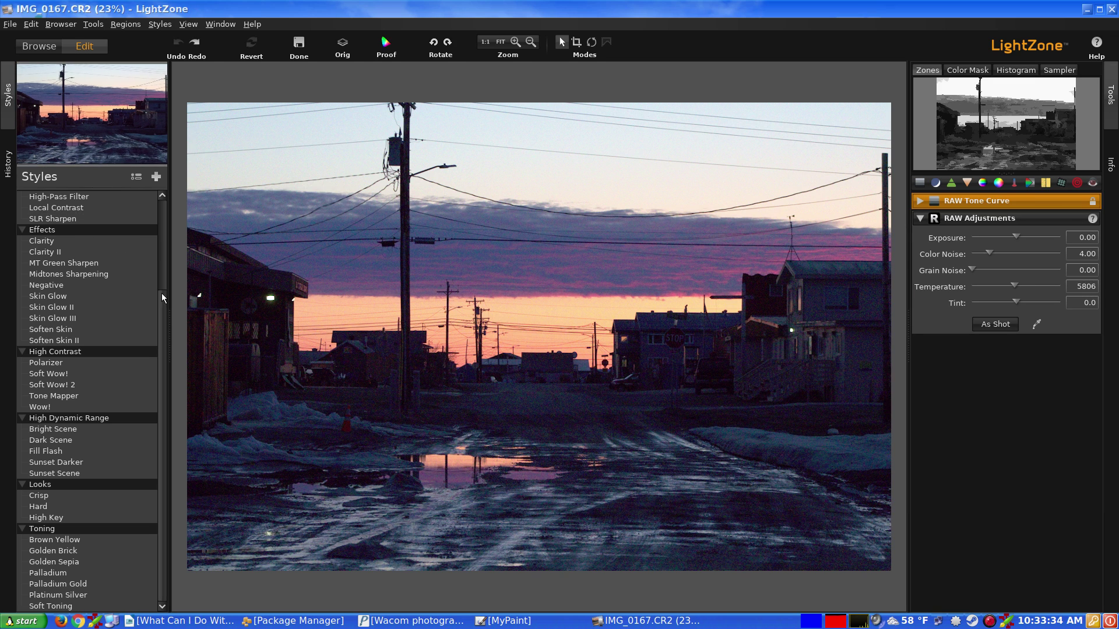
Try the Skin Glow III style on IMG_0167.CR2 and undo it.
left_click(68, 319)
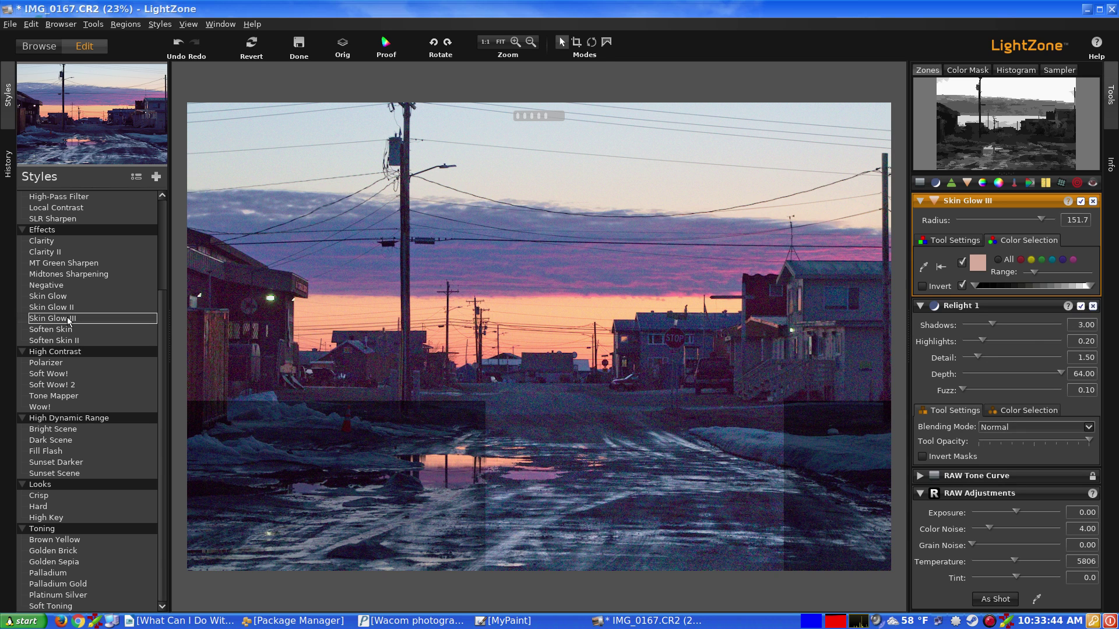
key("ctrl+z")
key("ctrl+z")
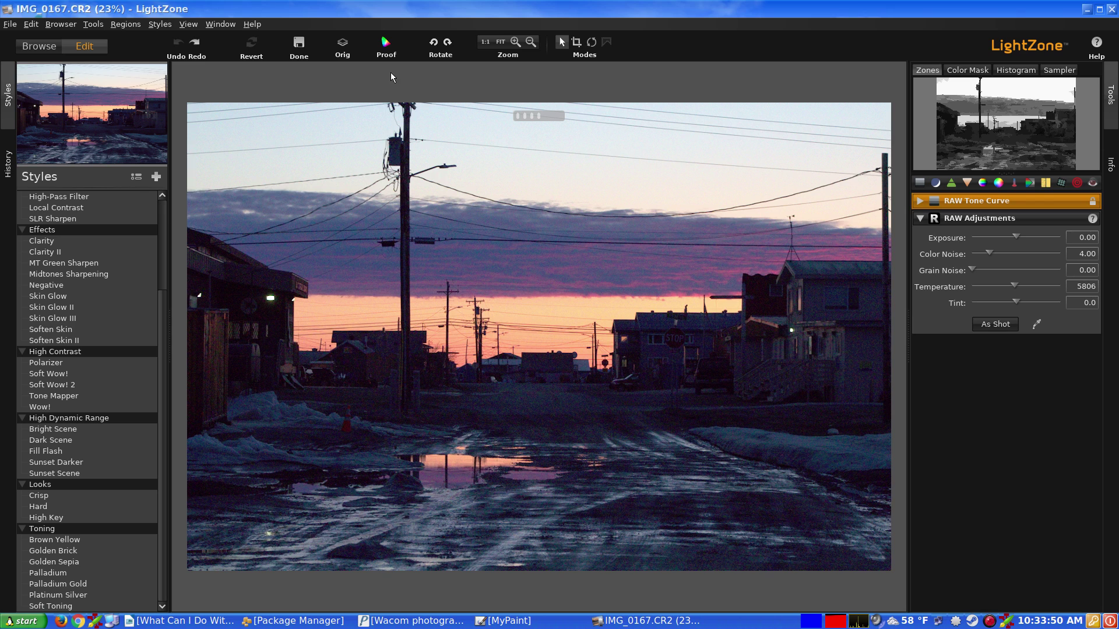
Convert the raw photo to a JPEG named IMG_0167-1.jpg in the Pictures folder.
left_click(10, 25)
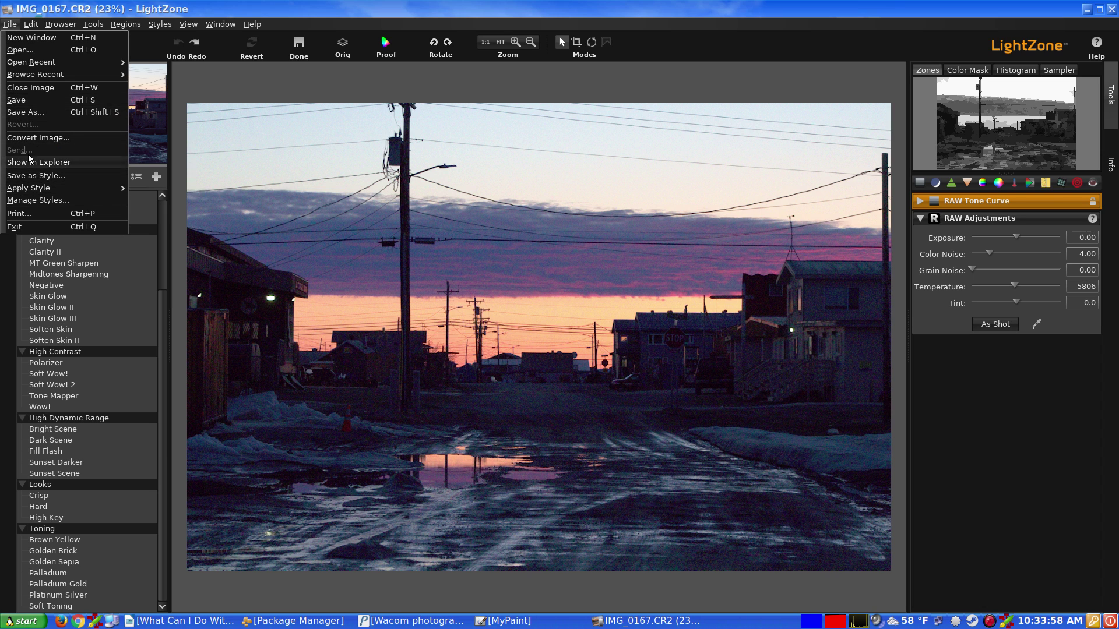
left_click(32, 138)
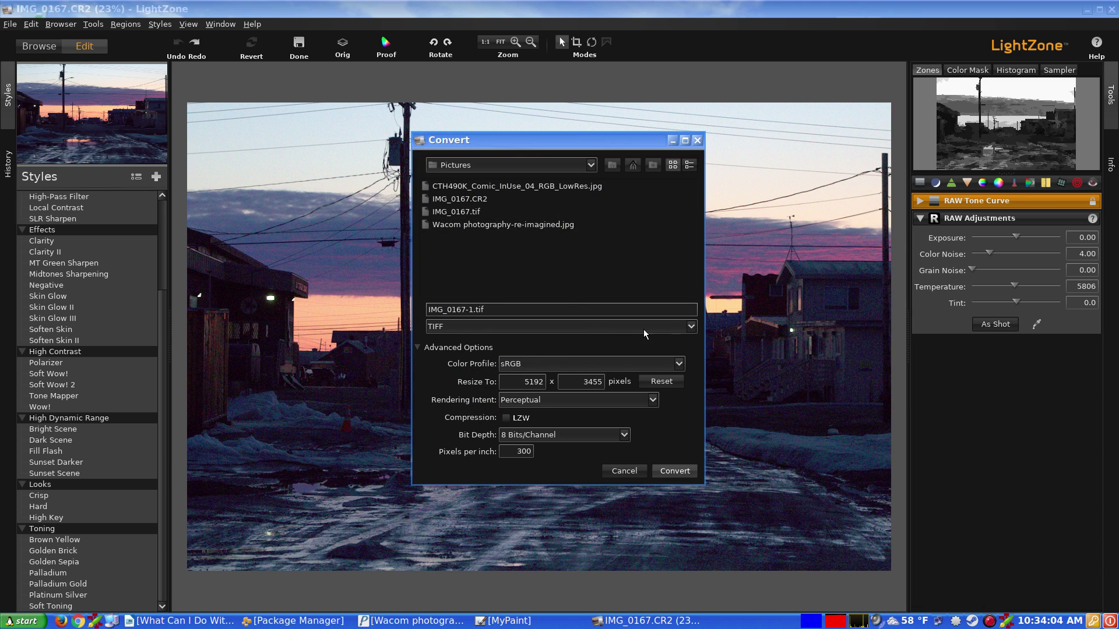
left_click(689, 327)
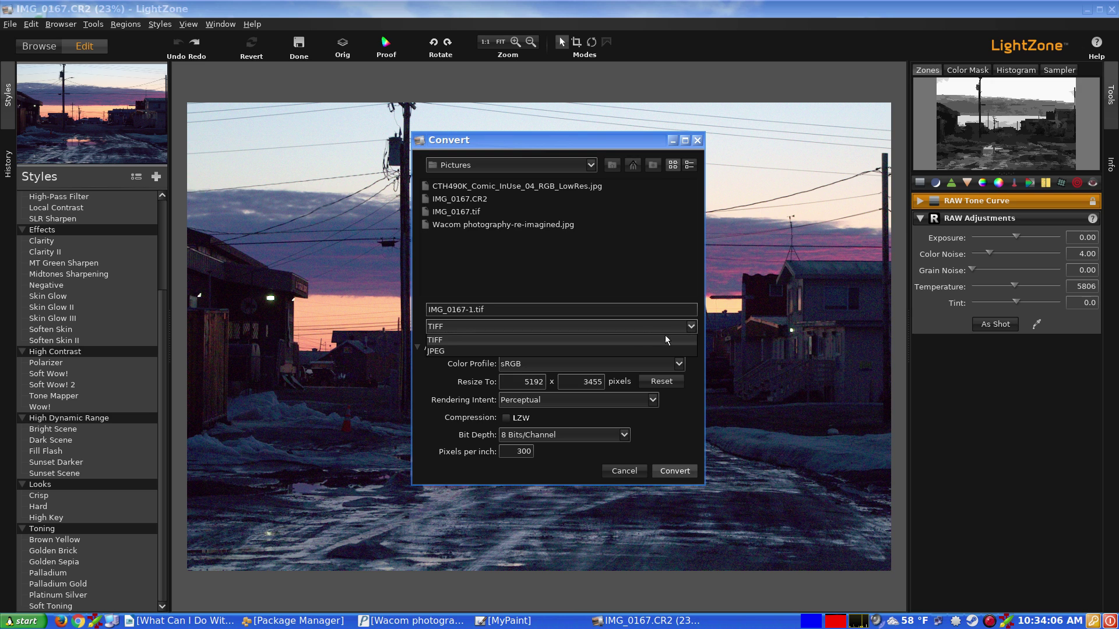
left_click(557, 327)
left_click(557, 327)
key("Down")
key("Return")
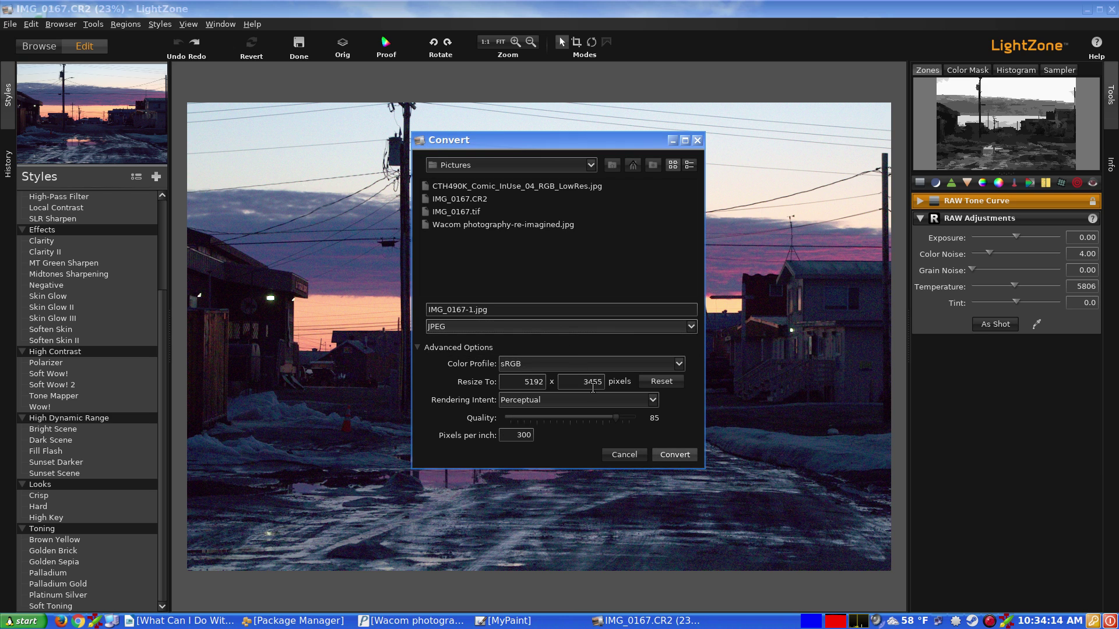
left_click(673, 455)
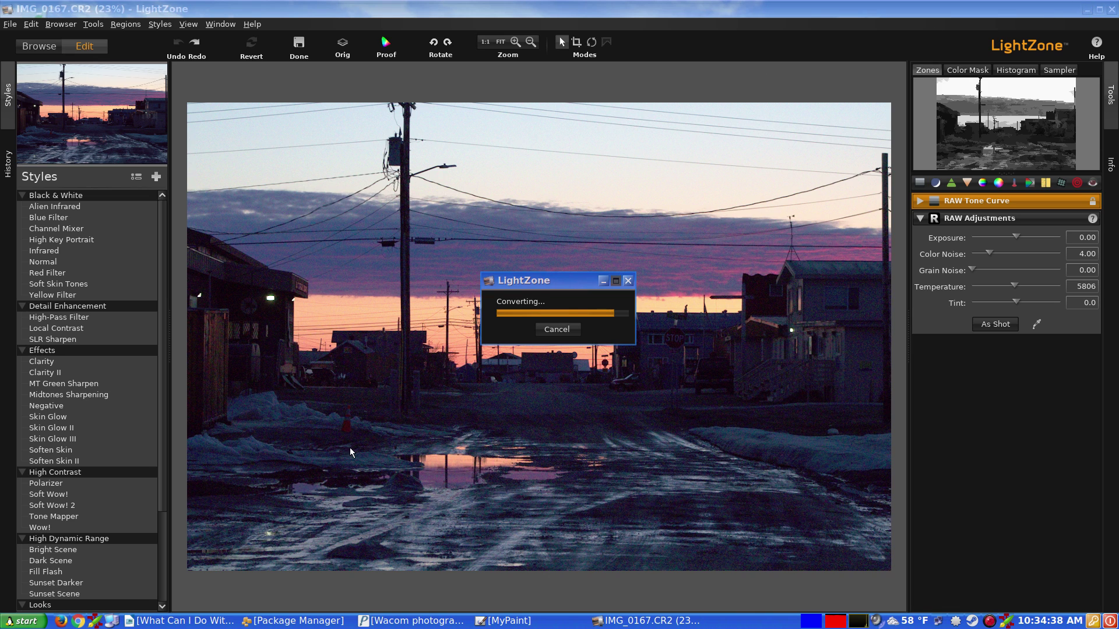
Close the Package Manager window and request closing the Pixeluvo window while the conversion runs.
right_click(287, 627)
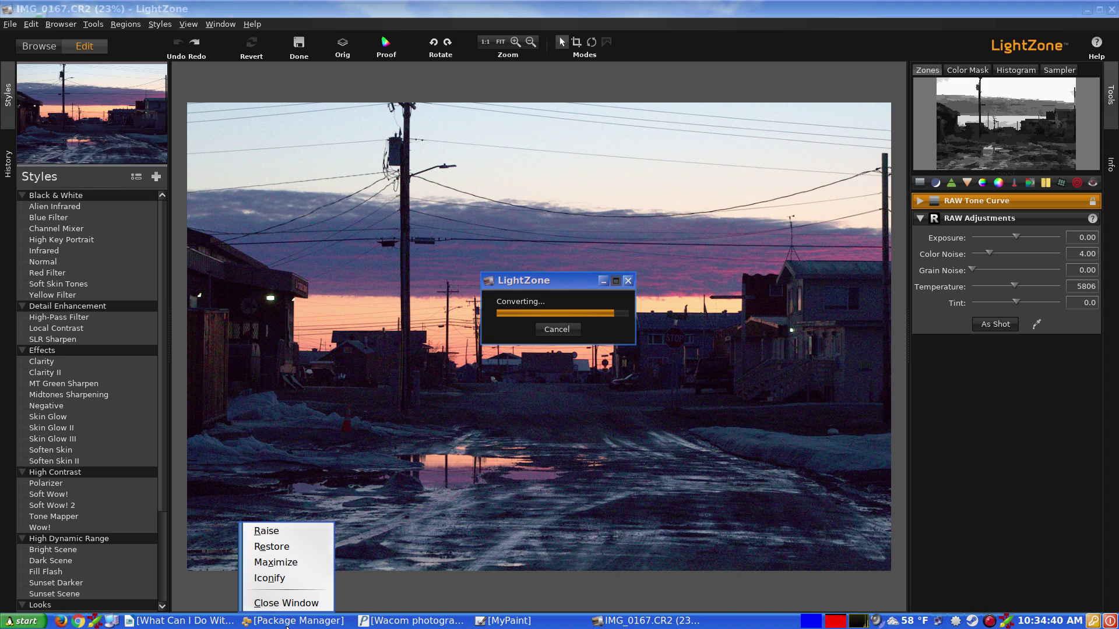
left_click(285, 598)
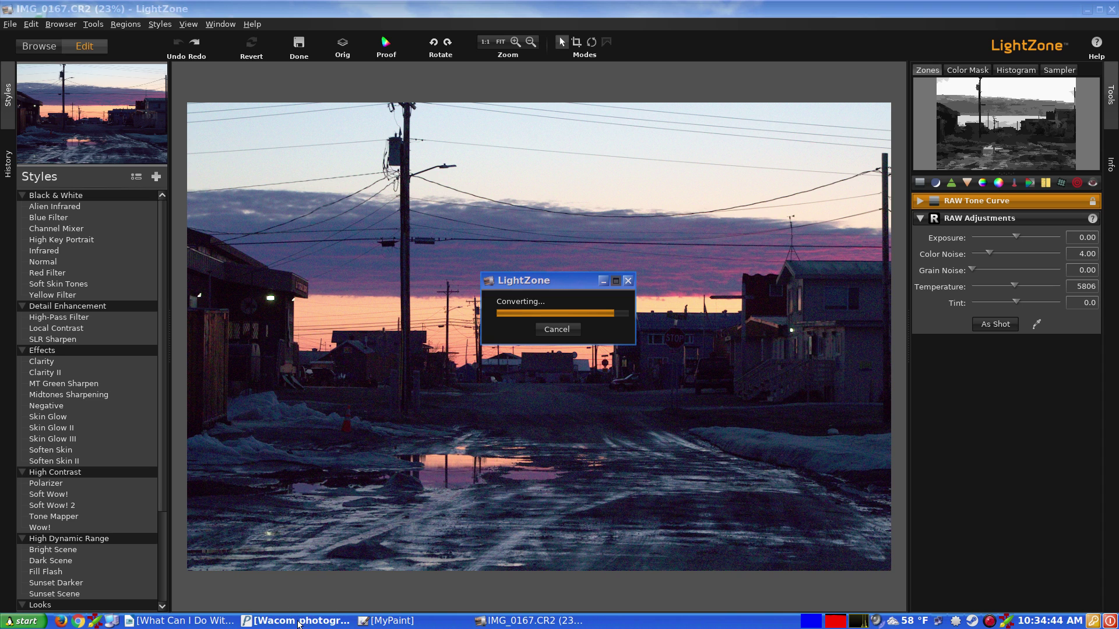
right_click(299, 624)
left_click(299, 606)
Close LightZone without saving the photo's changes and discard the unsaved Untitled project in Pixeluvo.
left_click(552, 621)
right_click(552, 625)
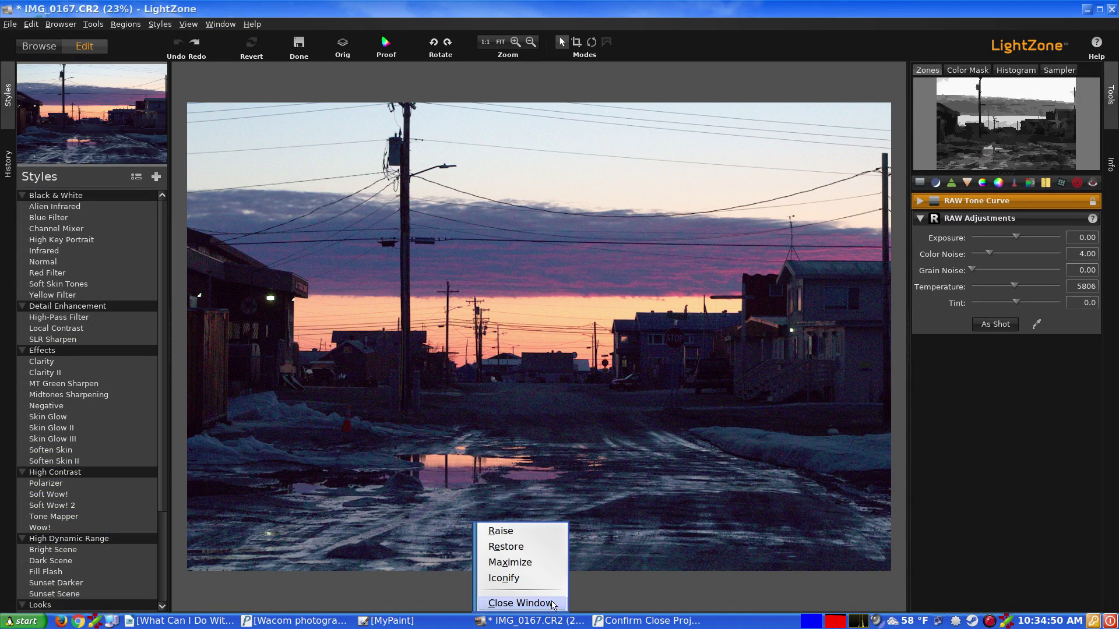
left_click(551, 599)
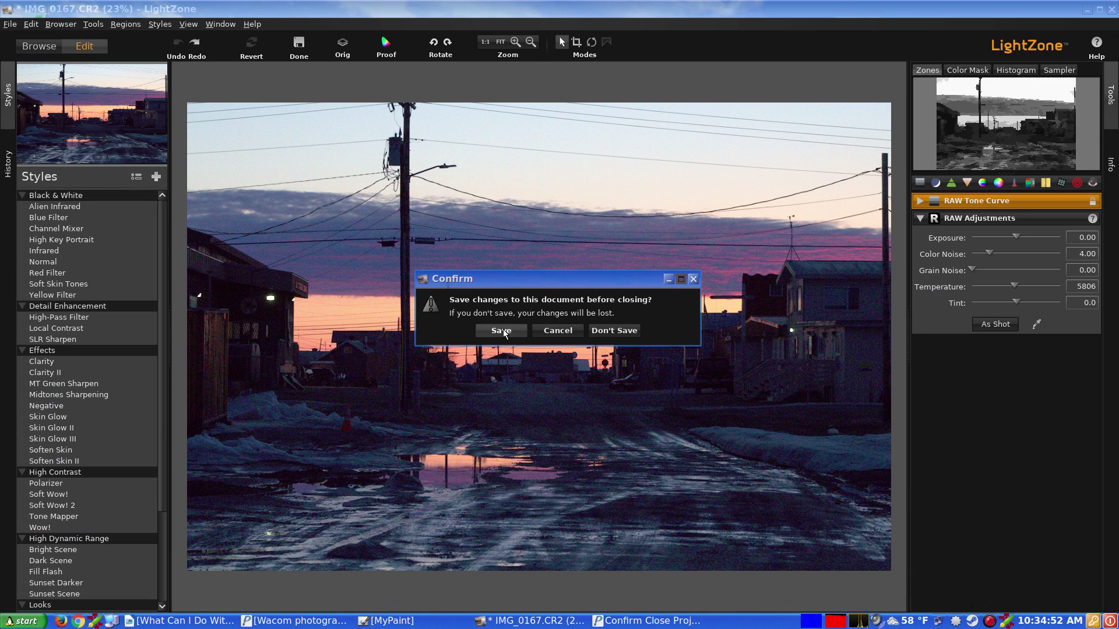
left_click(603, 333)
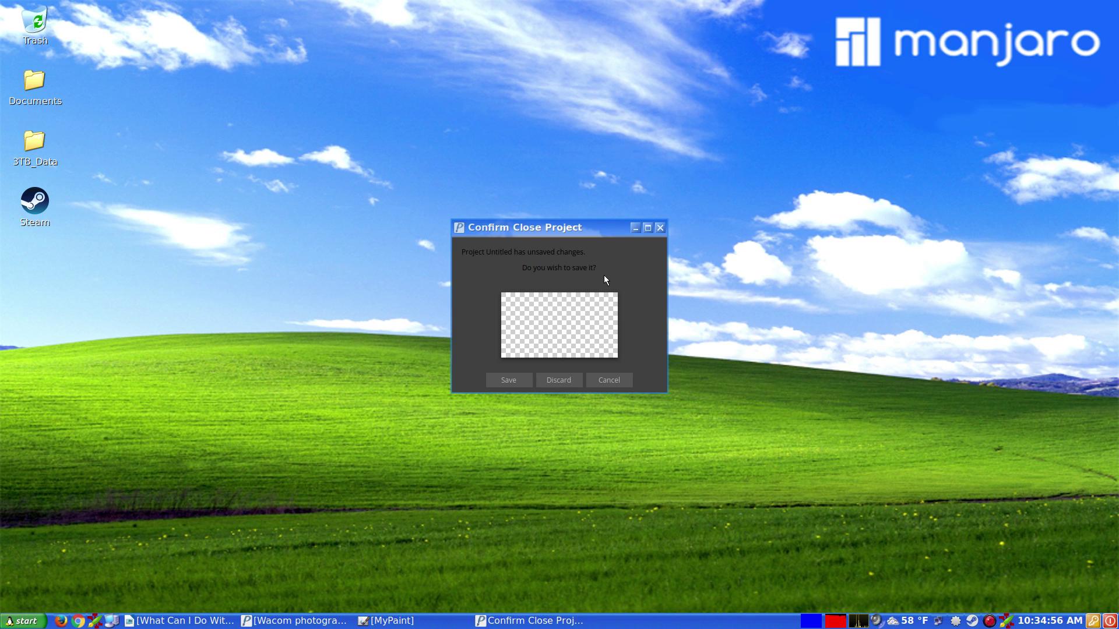
left_click(553, 383)
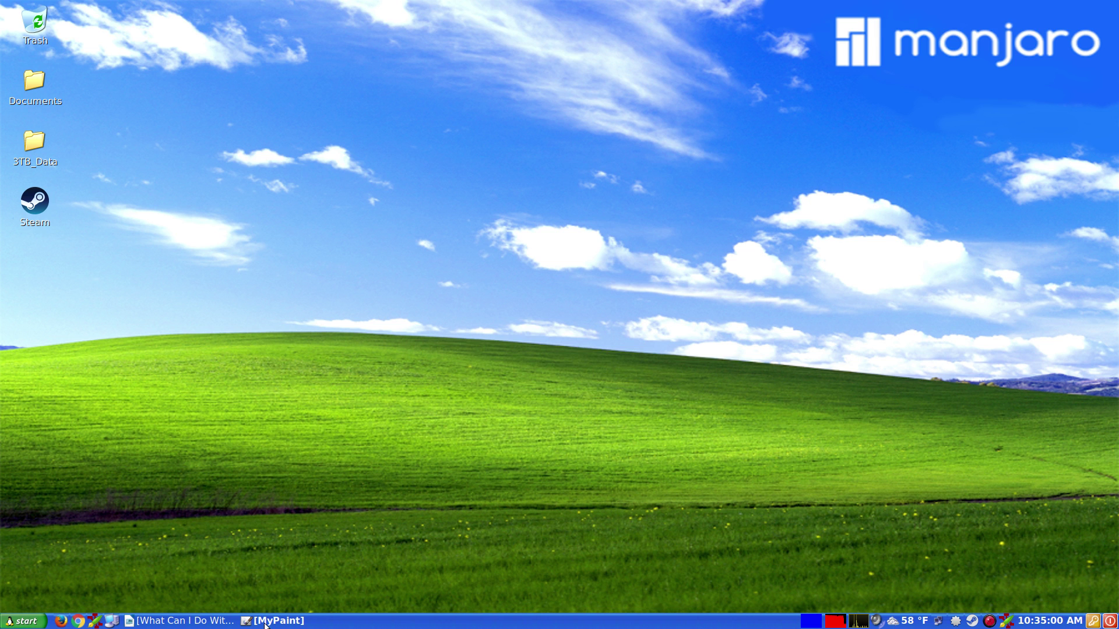
Quit MyPaint and save the unsaved painting as a scrap.
left_click(267, 622)
right_click(266, 623)
left_click(265, 623)
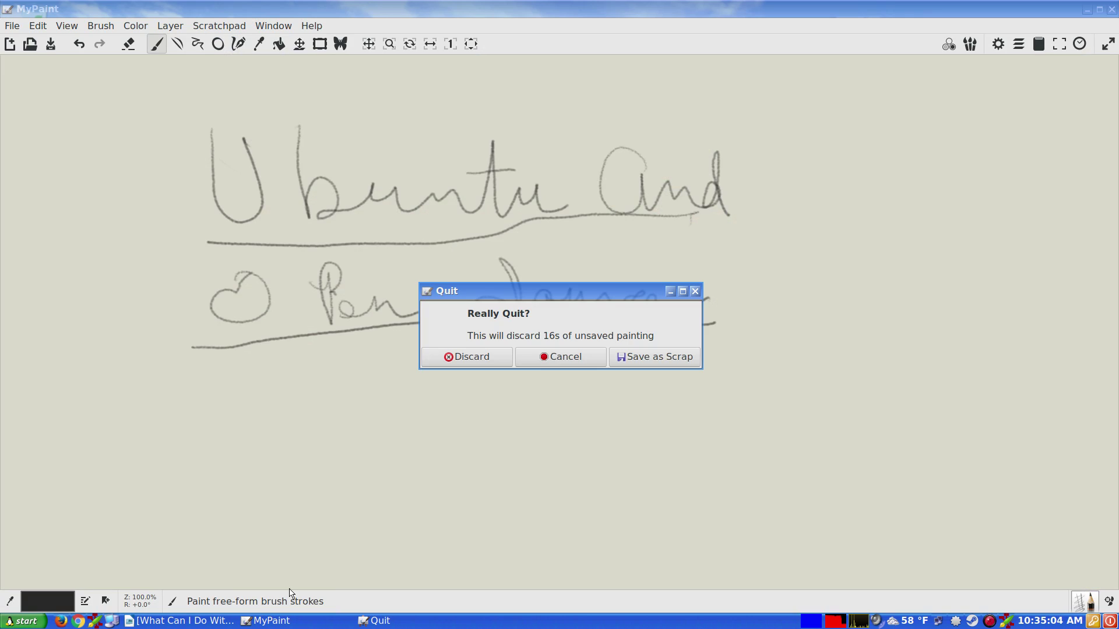
left_click(638, 358)
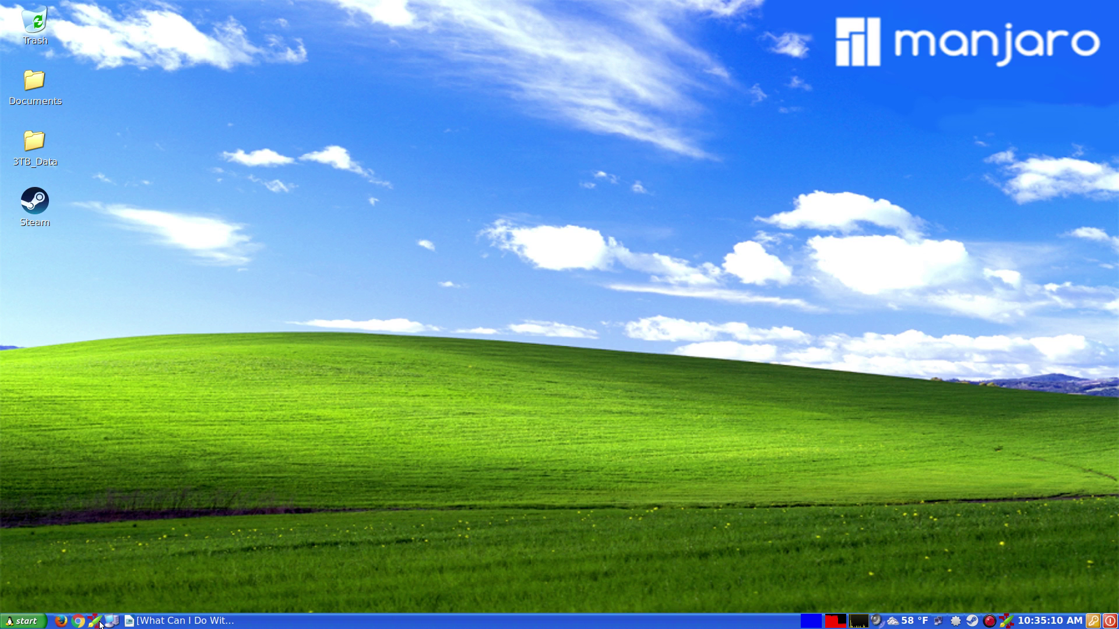
Open the Pictures folder in the file manager and check the file details of IMG_0167-1.jpg and IMG_0167.CR2.
left_click(110, 622)
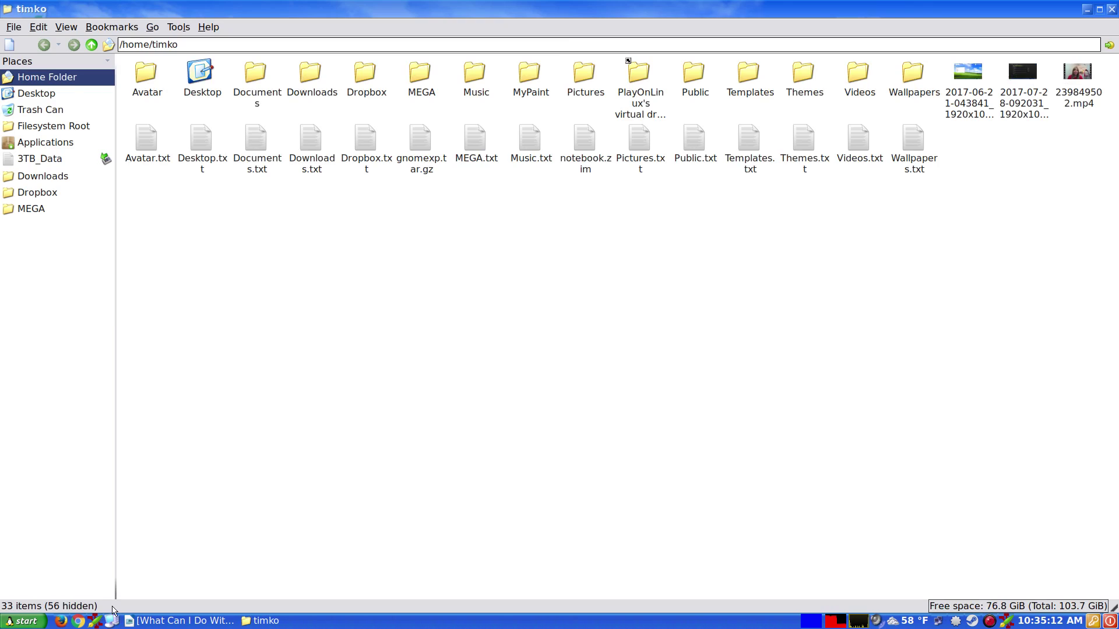
left_click(586, 76)
double_click(587, 76)
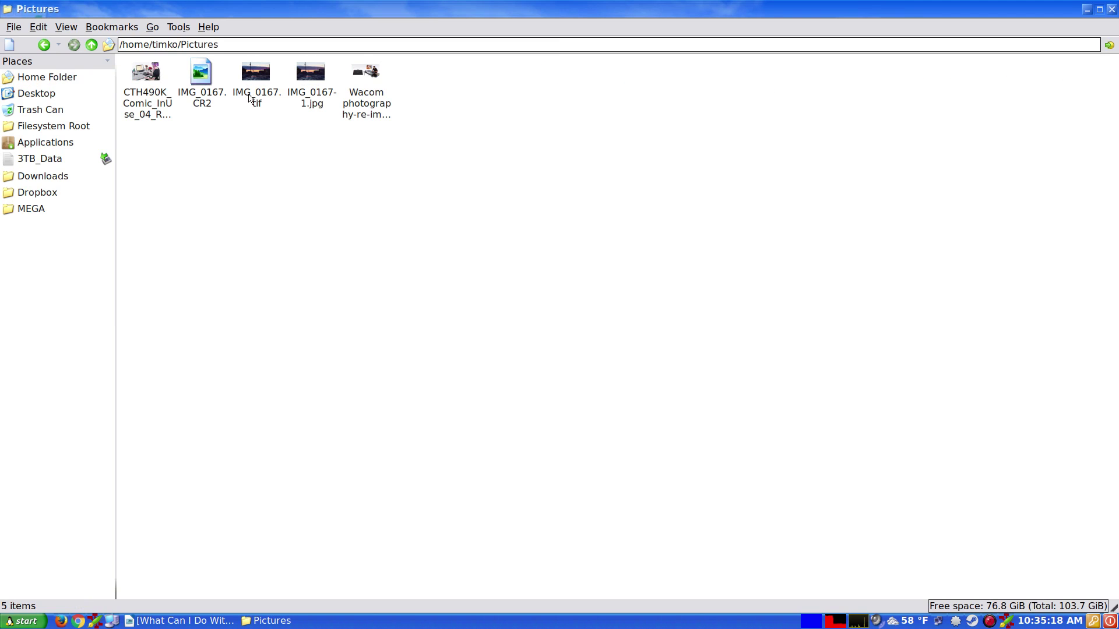
left_click(315, 76)
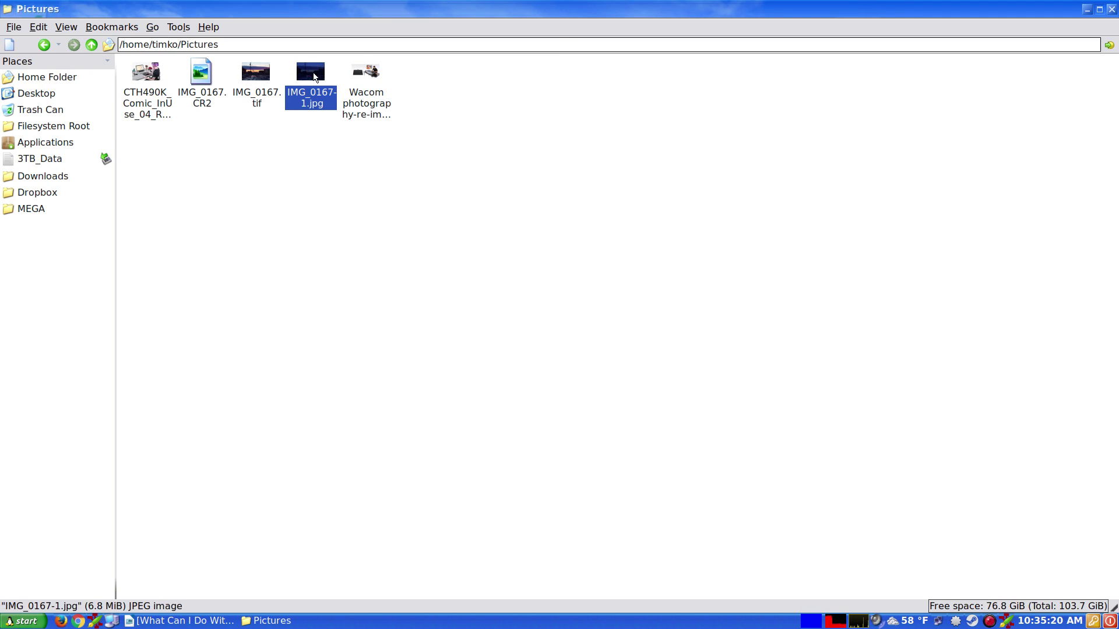
left_click(200, 73)
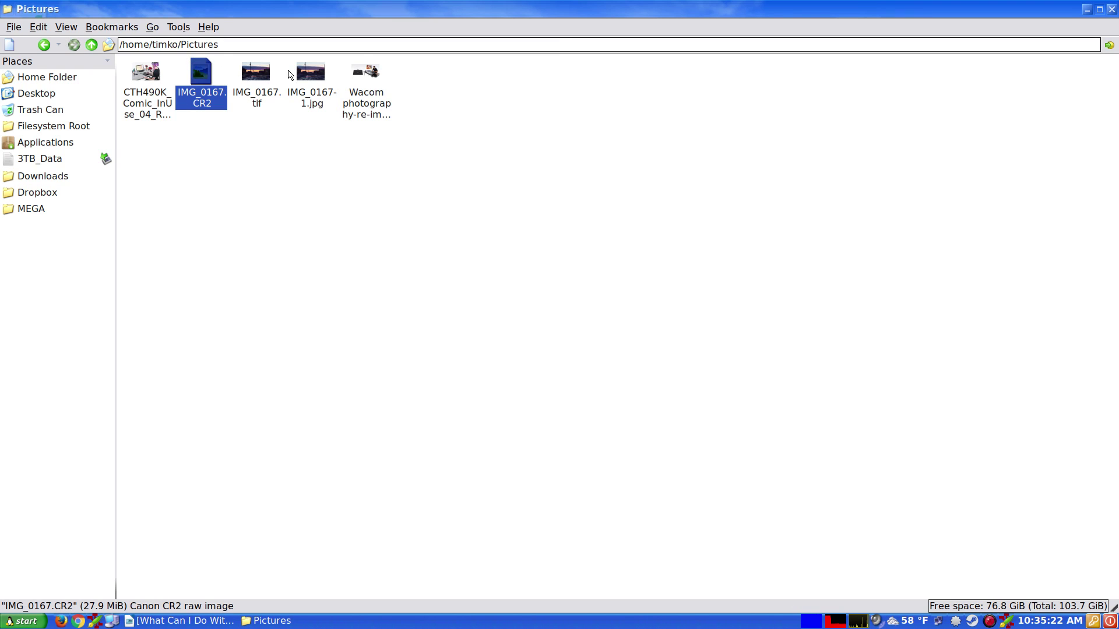
View the converted IMG_0167-1.jpg in Image Viewer and close it.
right_click(308, 73)
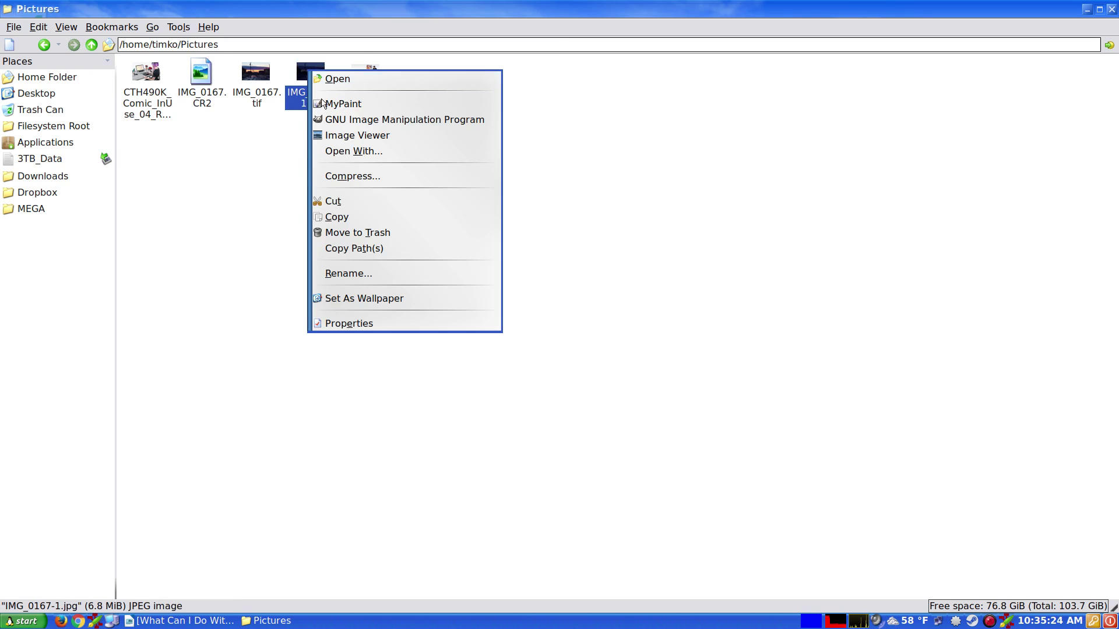
left_click(338, 136)
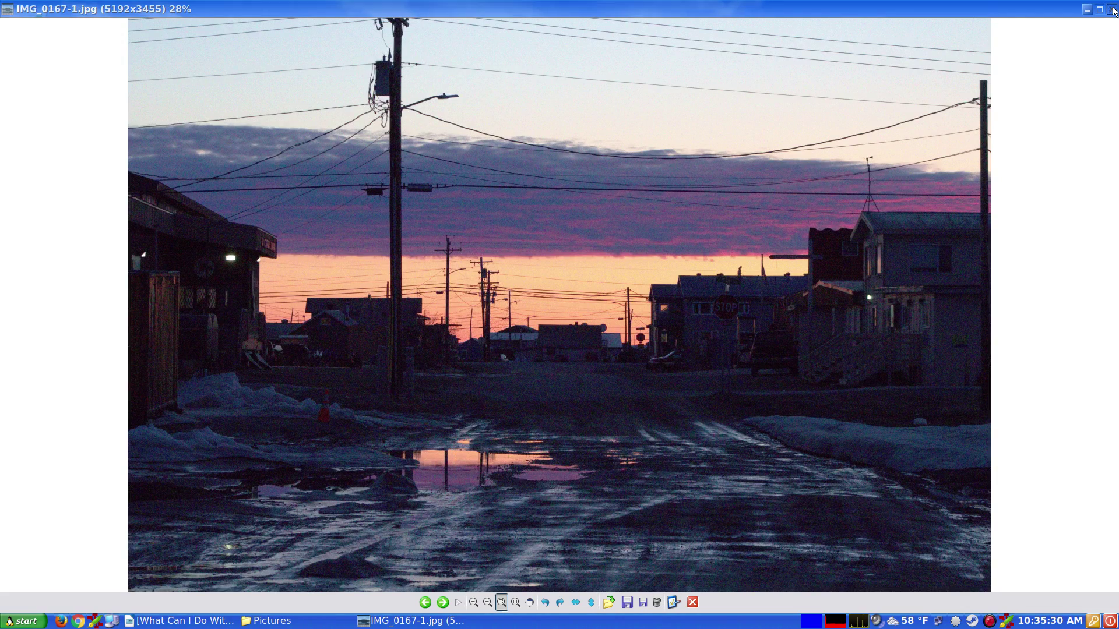
left_click(1113, 10)
View the raw IMG_0167.CR2 in Image Viewer for comparison and close it.
left_click(195, 85)
right_click(196, 85)
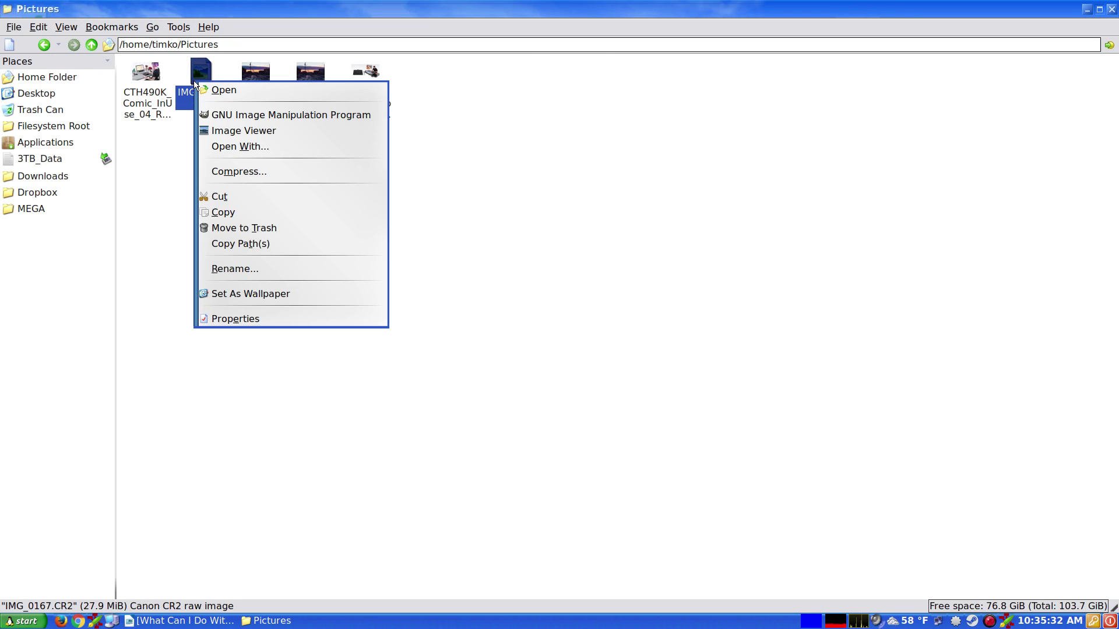
left_click(219, 133)
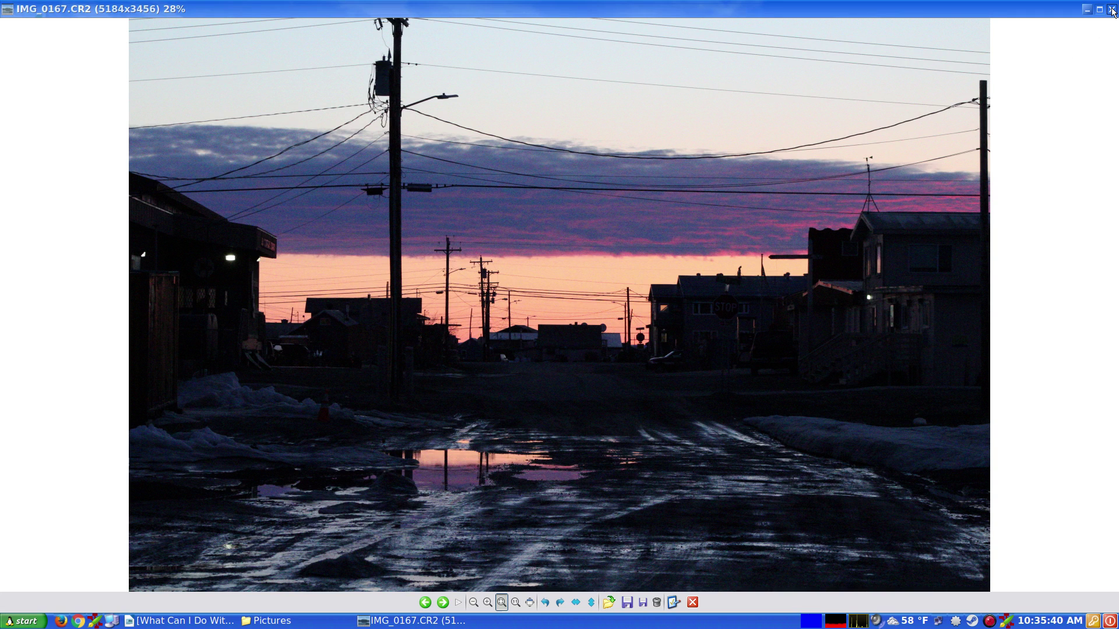
left_click(1112, 11)
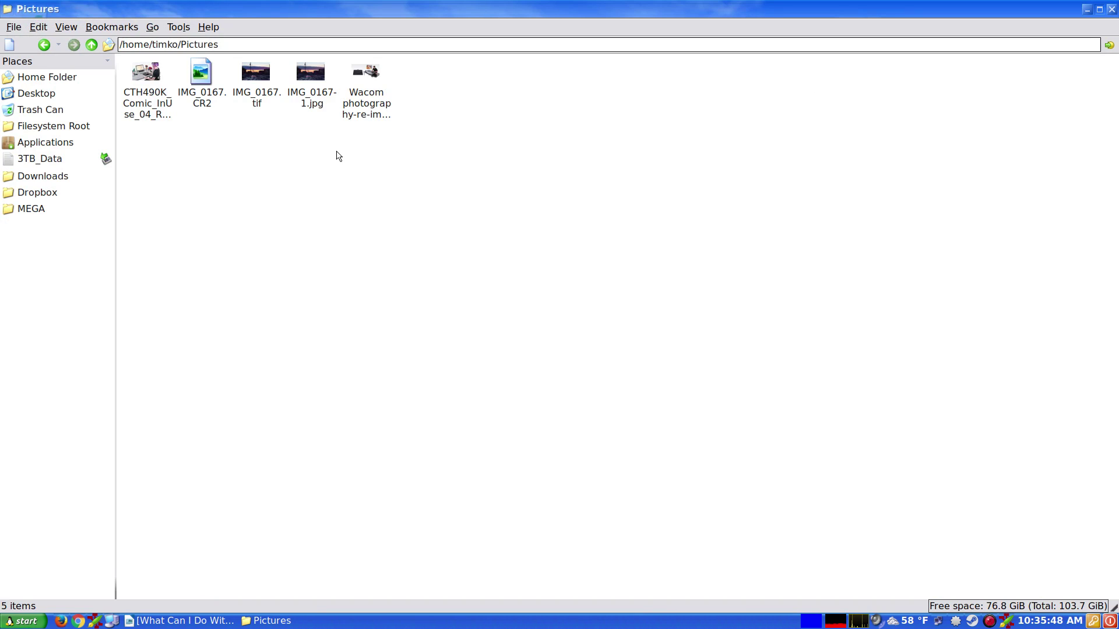
Minimize the Pictures folder and switch to What Can I Do With My Linux Computer.odt in LibreOffice Writer.
left_click(1088, 10)
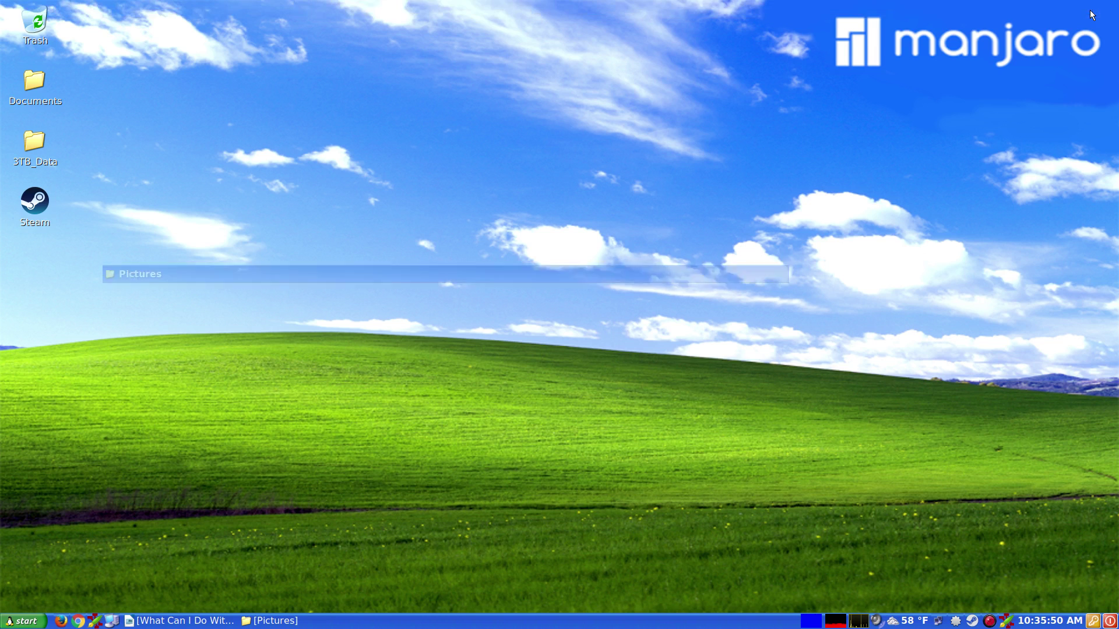
left_click(170, 622)
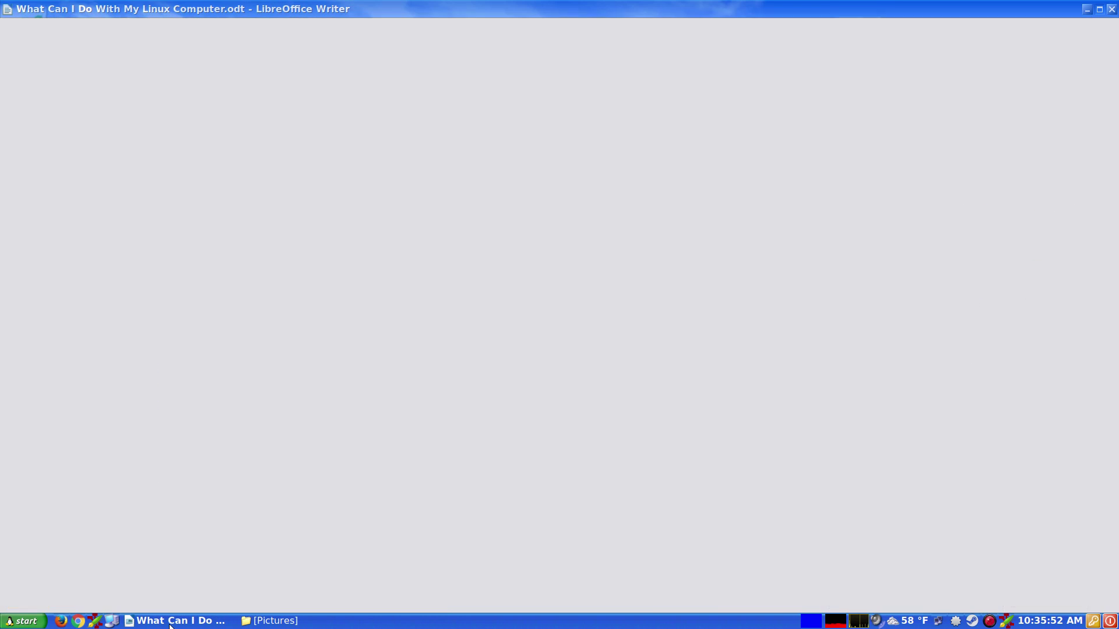